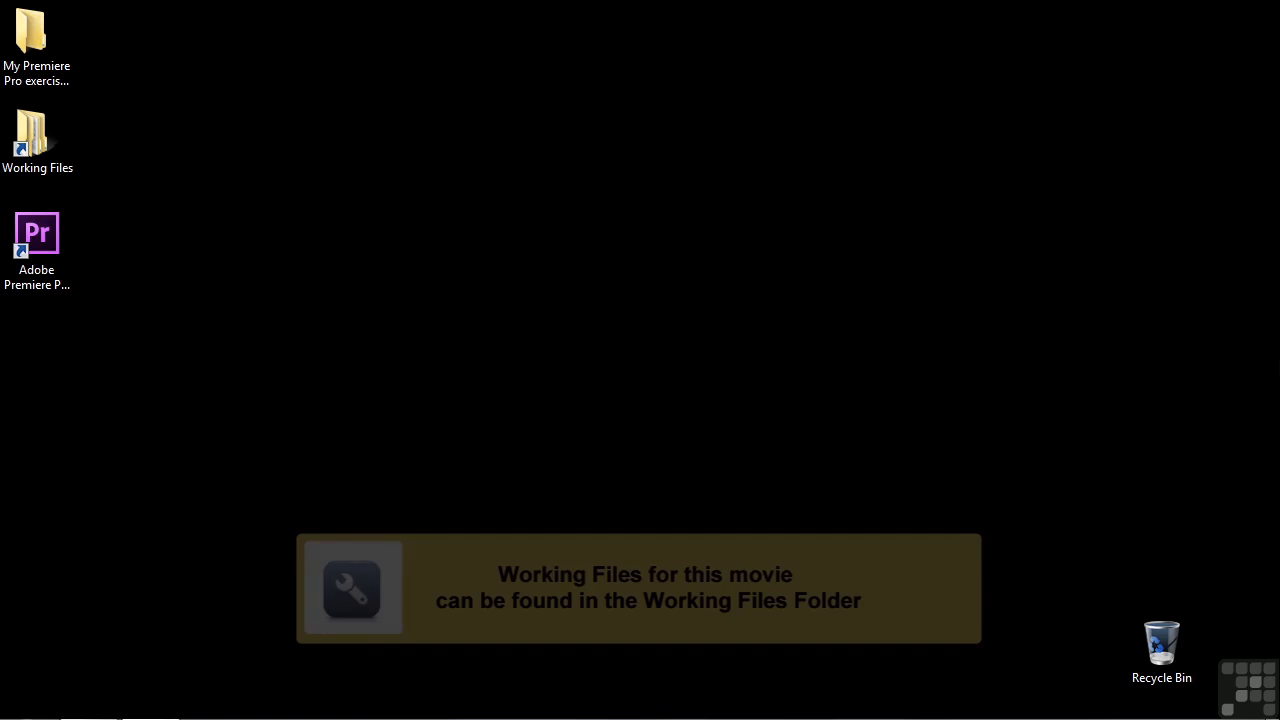
Open the project 0306-monitors.prproj from the projects folder inside Working Files
double_click(58, 154)
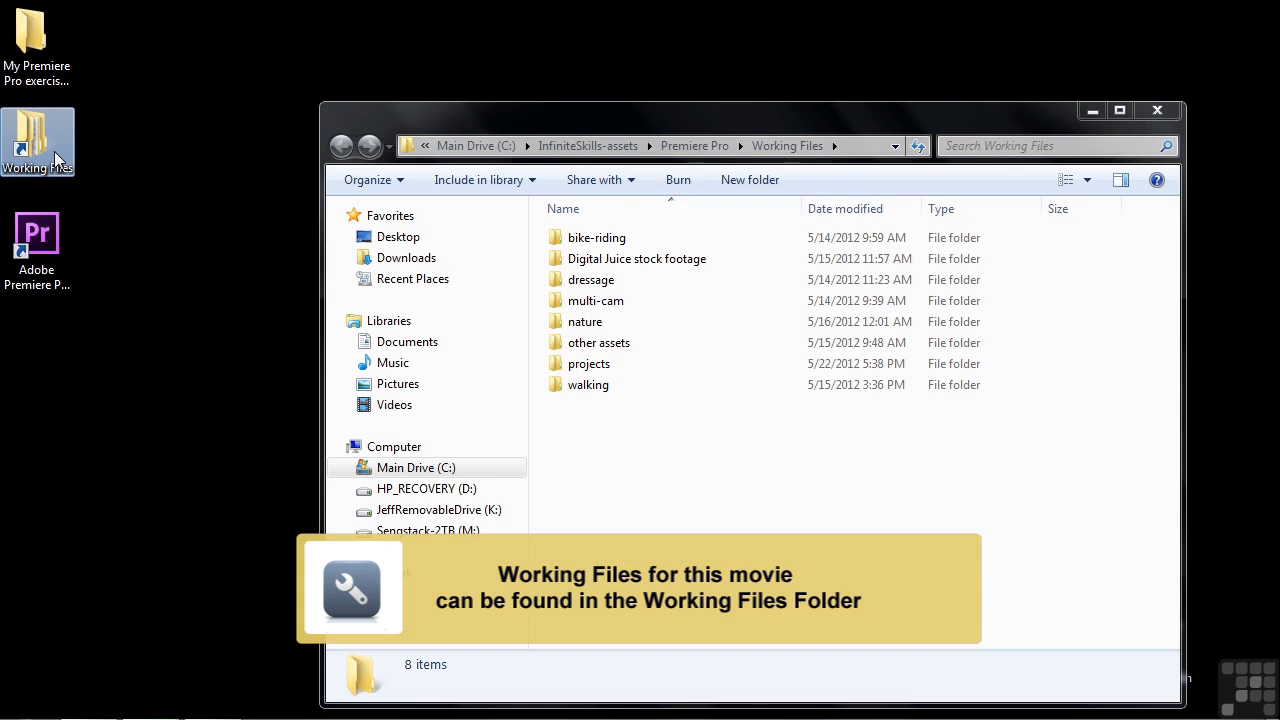
double_click(553, 367)
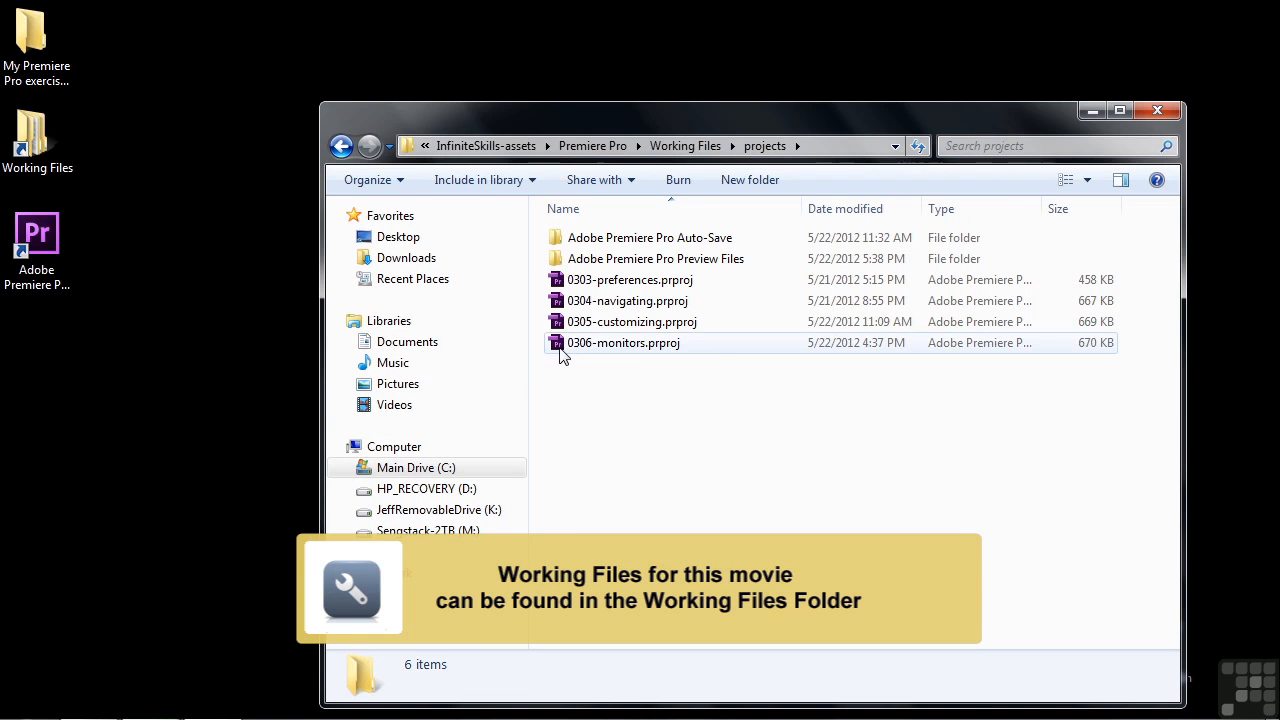
double_click(565, 342)
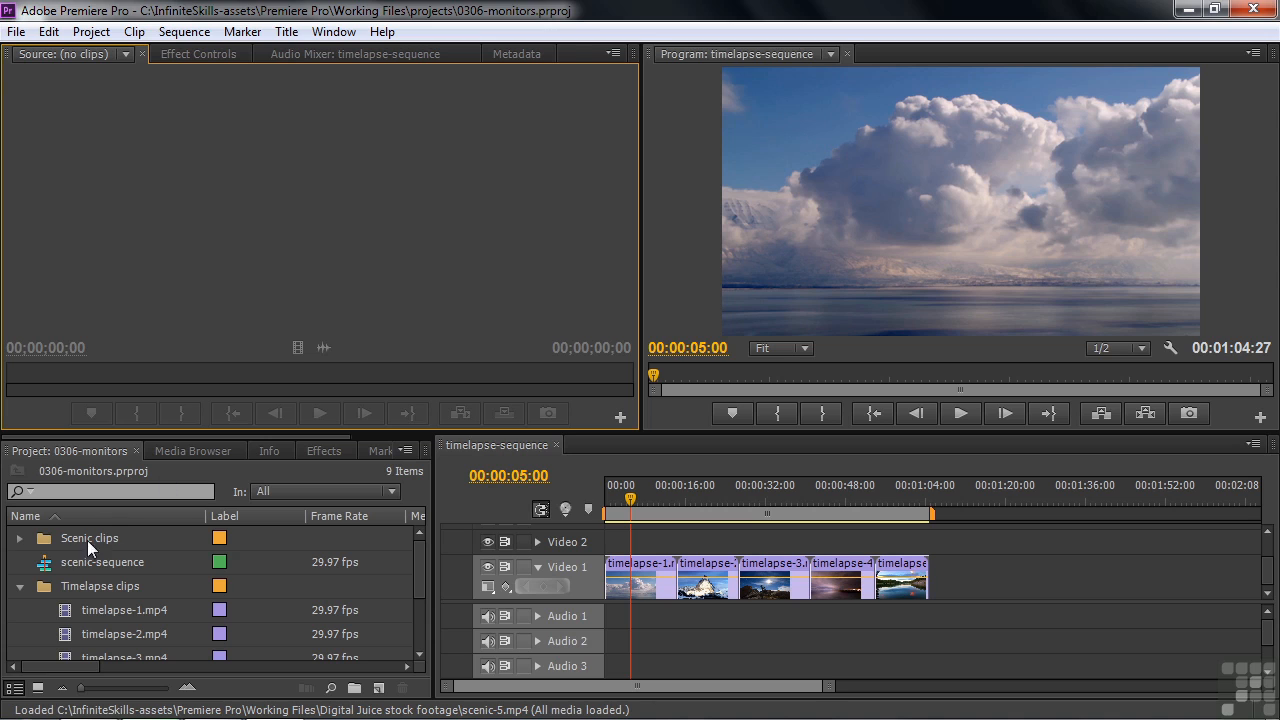
Expand the Scenic clips bin and load scenic-5.mp4 into the Source Monitor
left_click(20, 538)
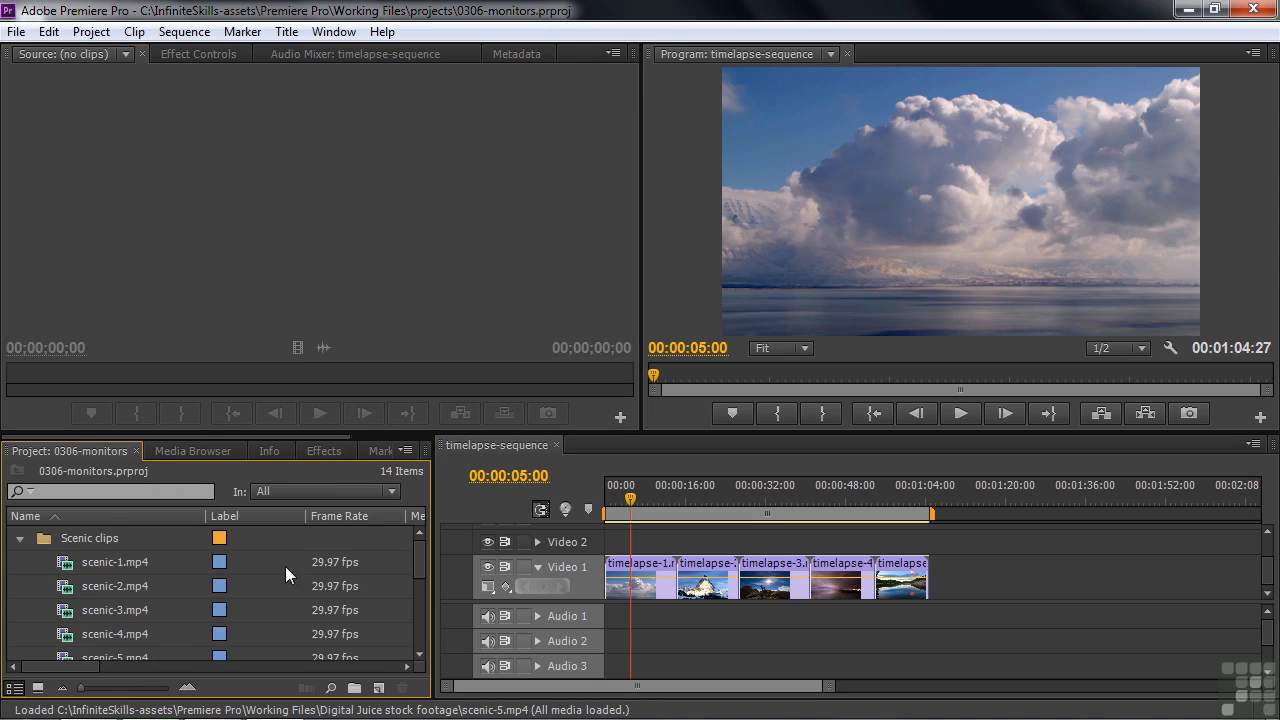
left_click_drag(413, 545, 414, 567)
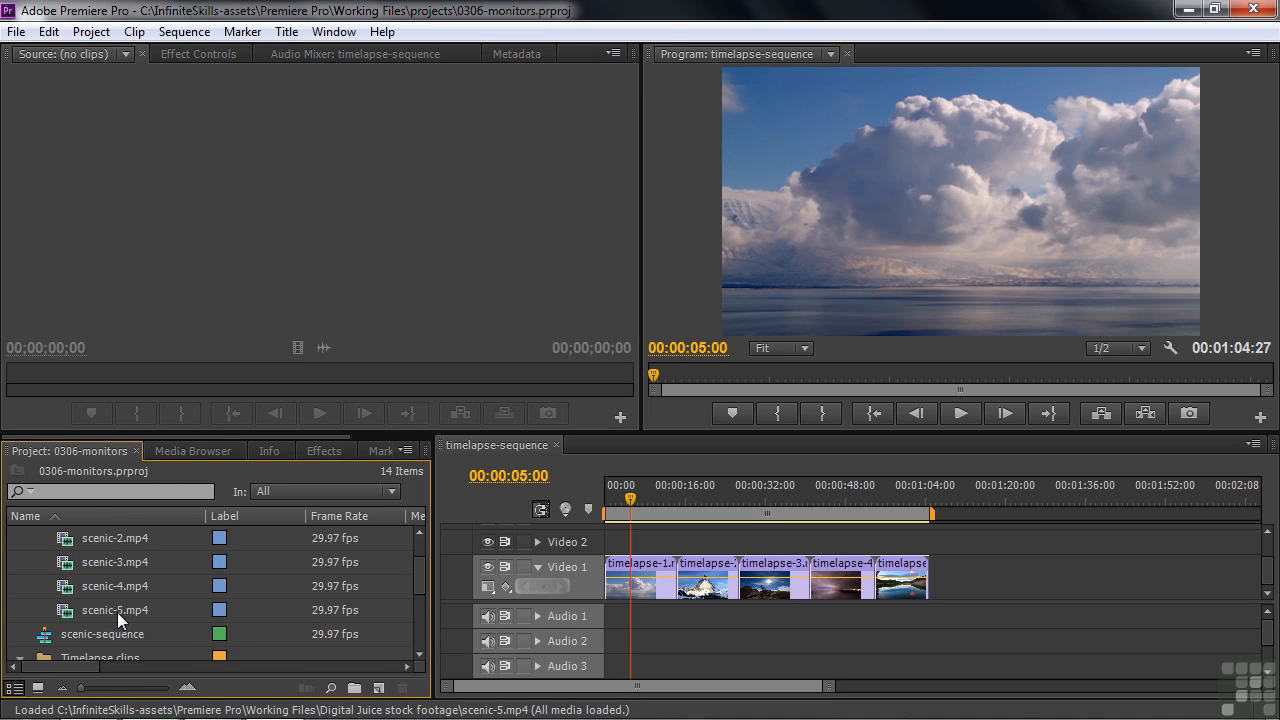
mouse_move(61, 612)
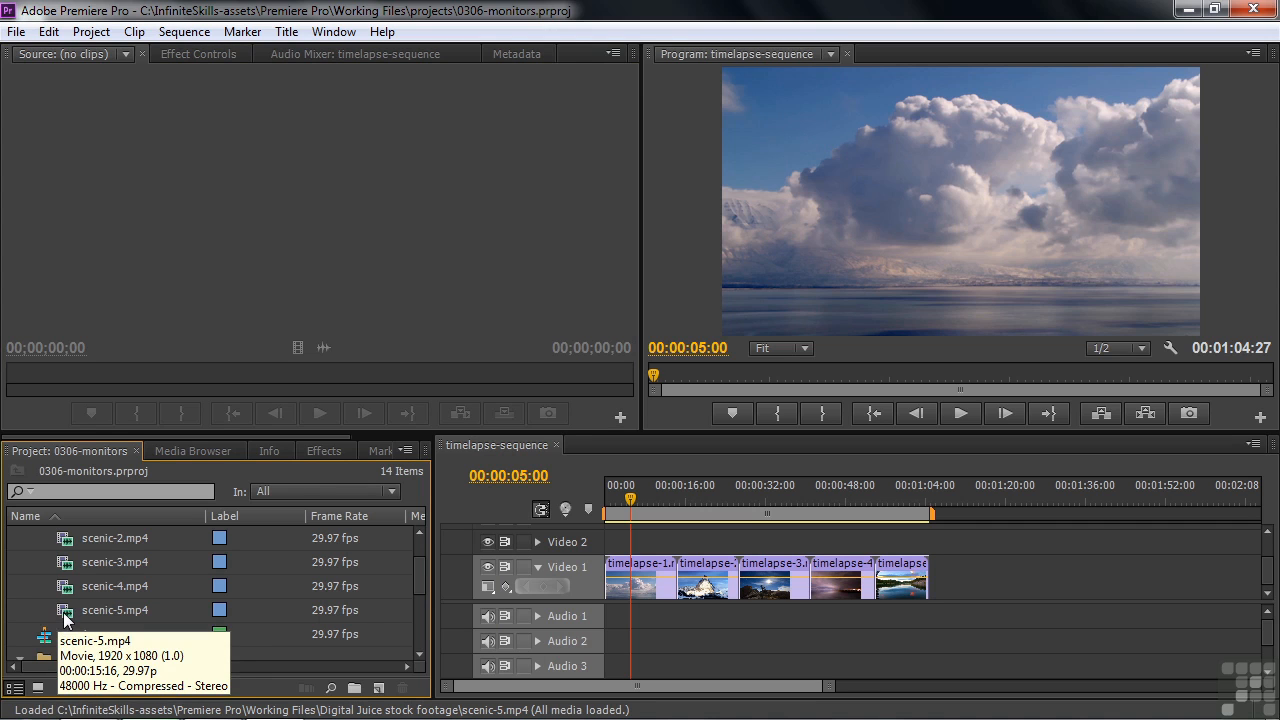
double_click(64, 616)
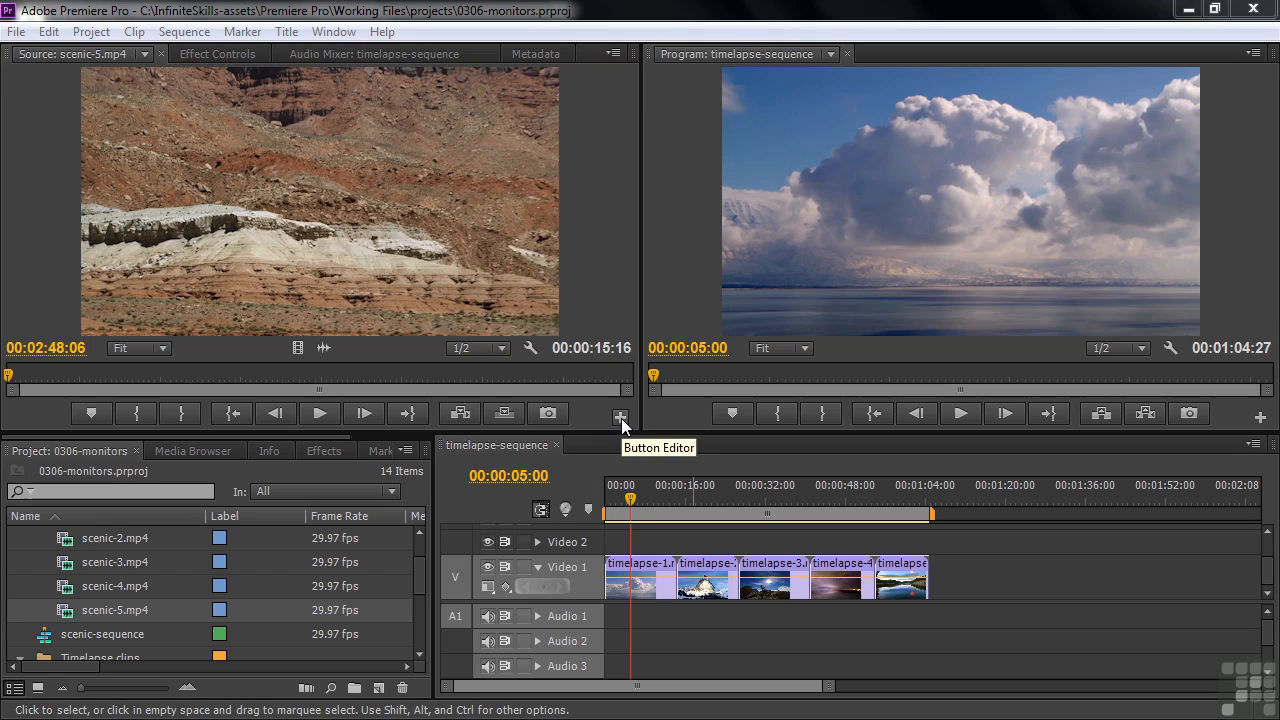
Add the Safe Margins, Clear In, Clear Out, Go to Next Marker and Go to Previous Marker buttons to the Source Monitor's transport controls
left_click(621, 418)
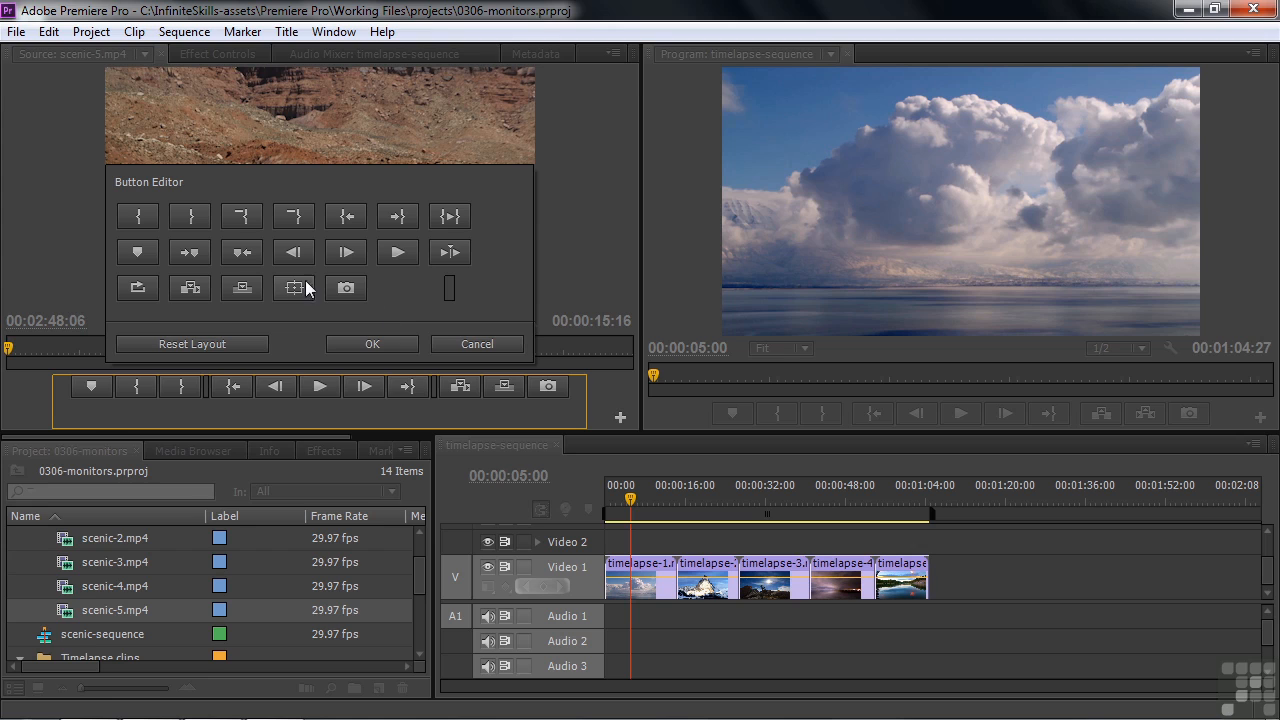
mouse_move(294, 290)
left_mouse_down()
mouse_move(298, 385)
mouse_move(574, 402)
mouse_move(563, 382)
mouse_move(586, 400)
mouse_move(553, 389)
left_mouse_up()
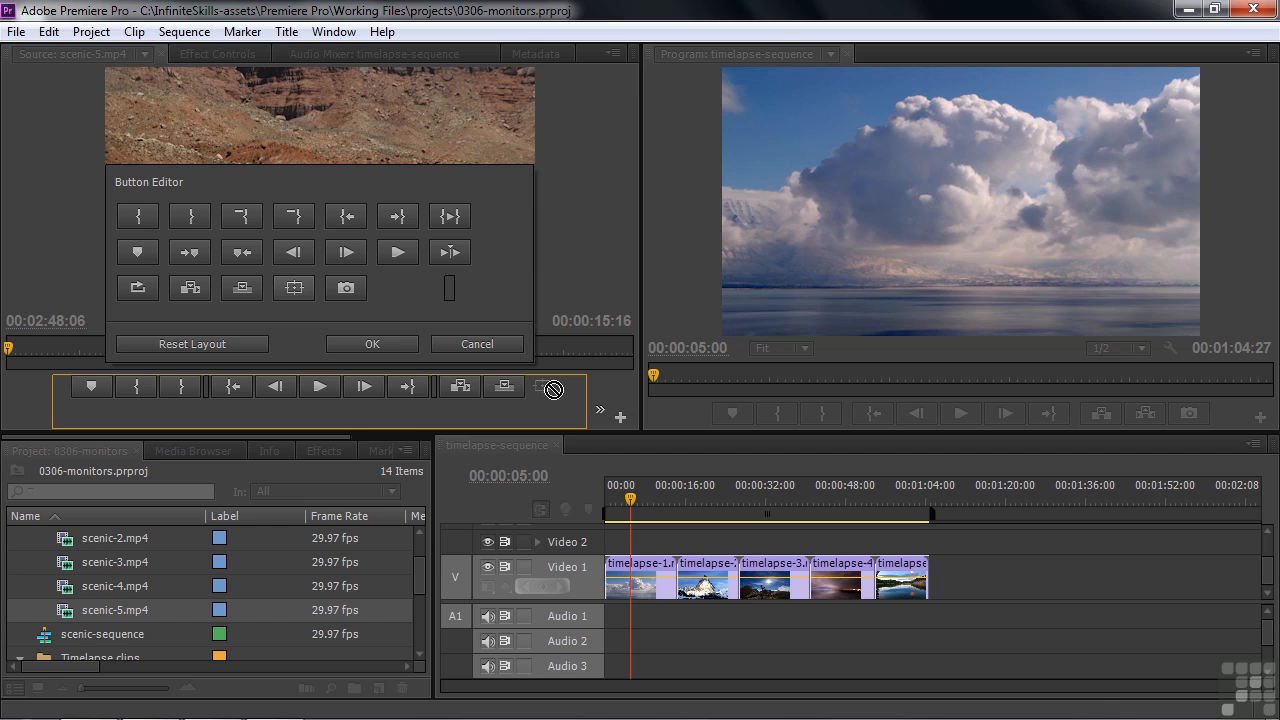
left_click_drag(553, 390, 357, 391)
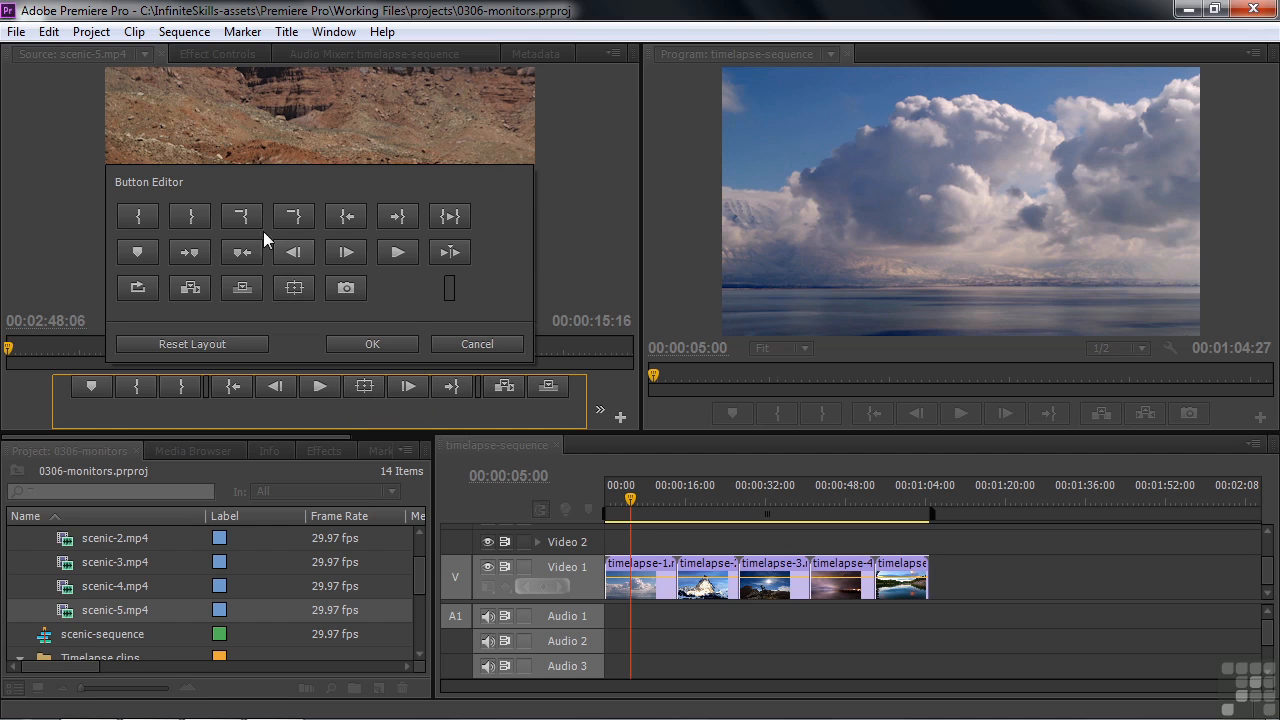
left_click_drag(247, 214, 137, 386)
left_click_drag(294, 218, 188, 392)
left_click_drag(242, 252, 251, 424)
left_click_drag(190, 252, 236, 415)
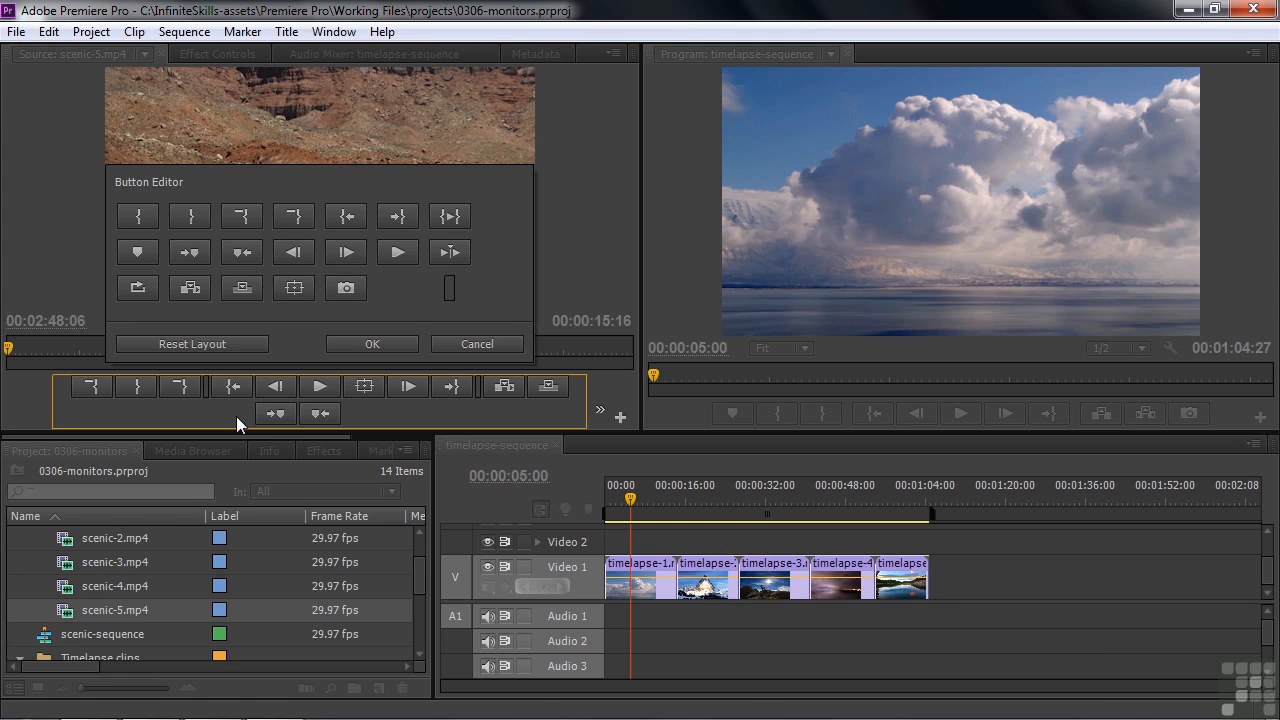
left_click(369, 345)
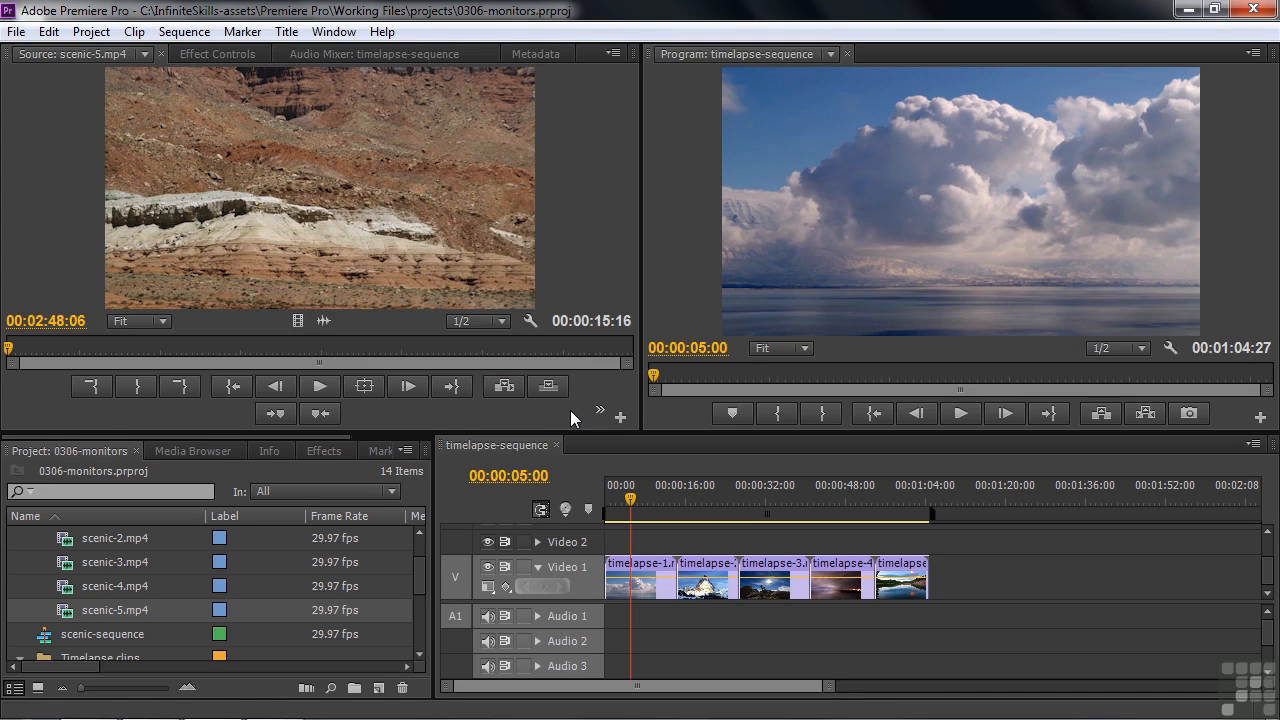
Check the overflow buttons, remove both marker navigation buttons from the Source Monitor's controls, and reset the button layout to its default
left_click(598, 409)
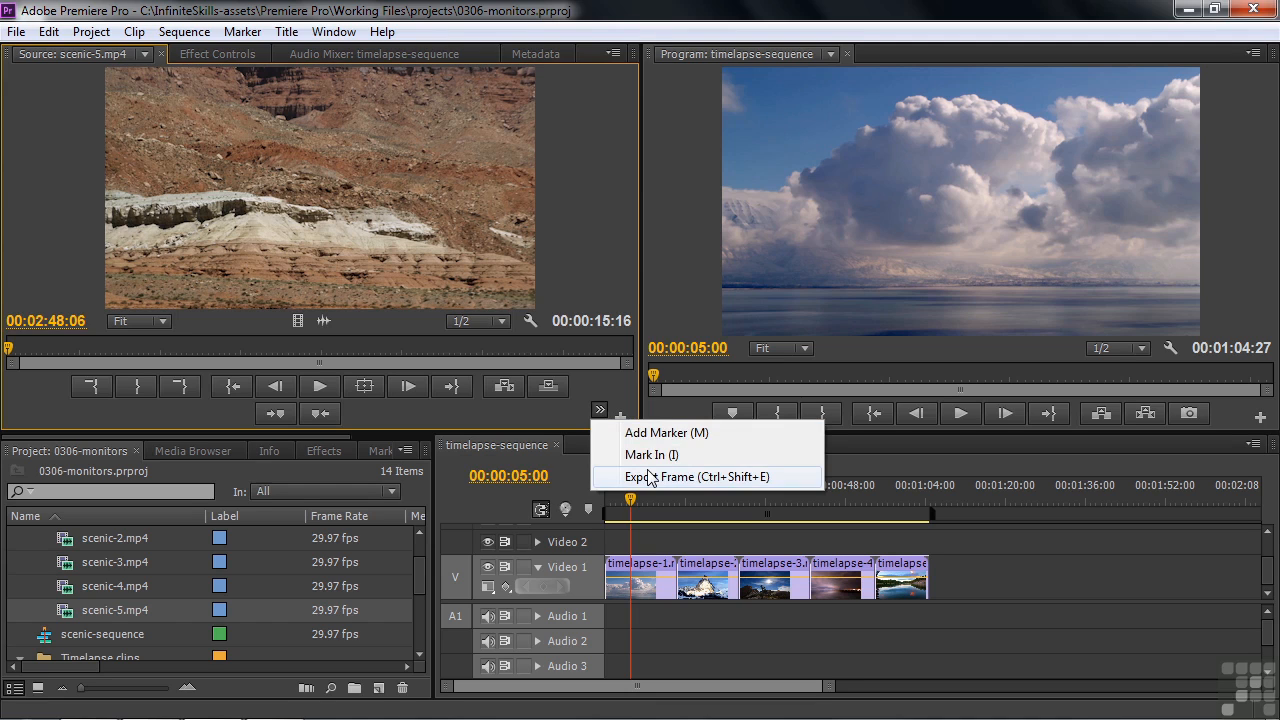
left_click(537, 414)
left_click(620, 420)
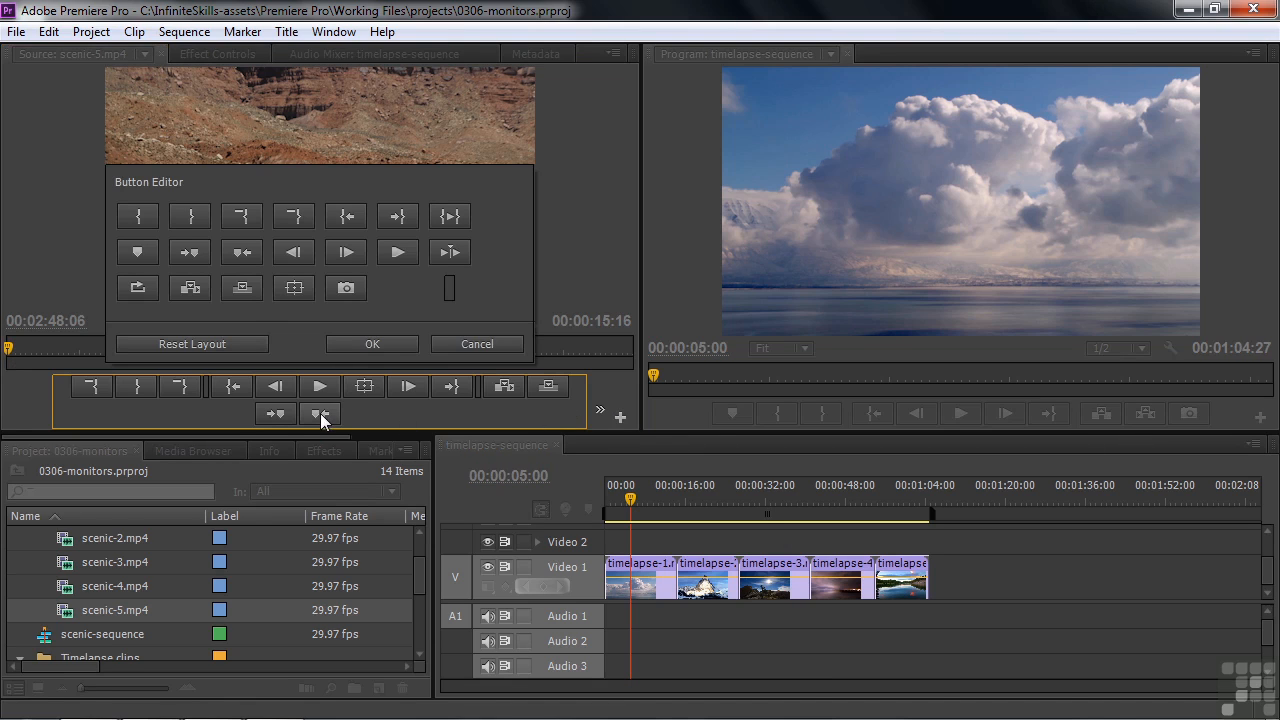
left_click_drag(330, 335, 330, 335)
left_click_drag(286, 410, 285, 397)
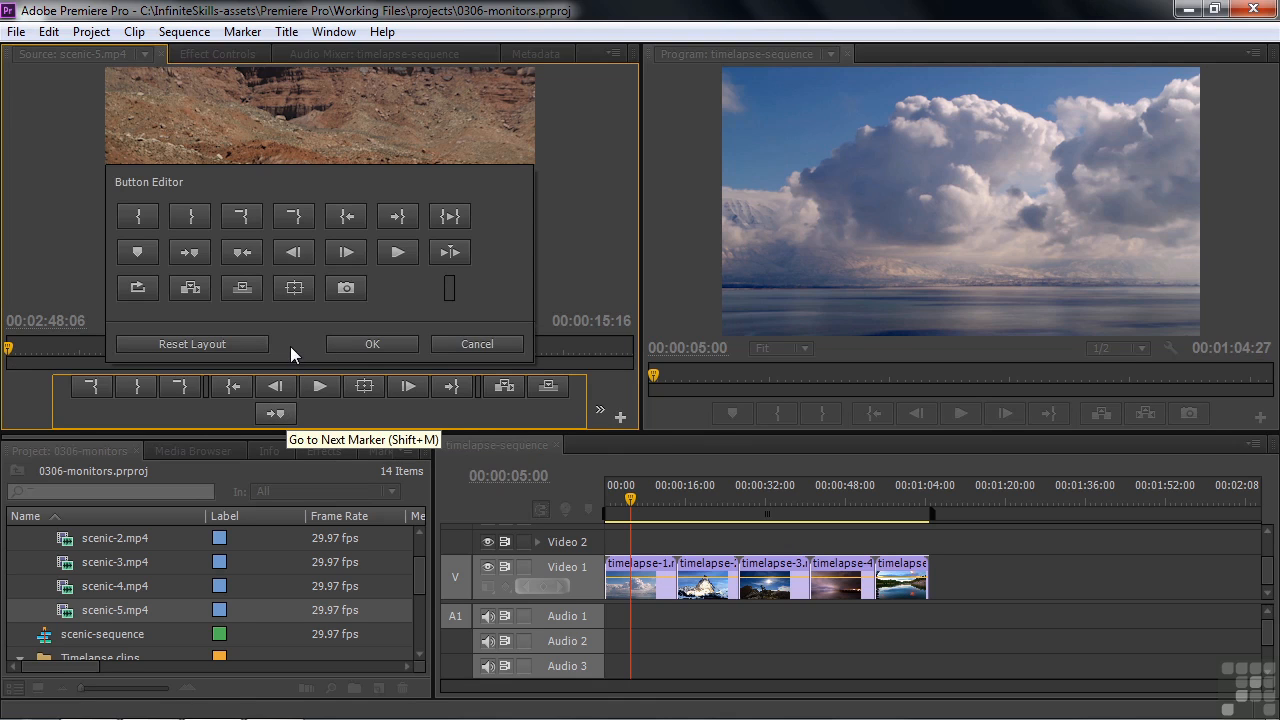
left_click_drag(290, 346, 290, 346)
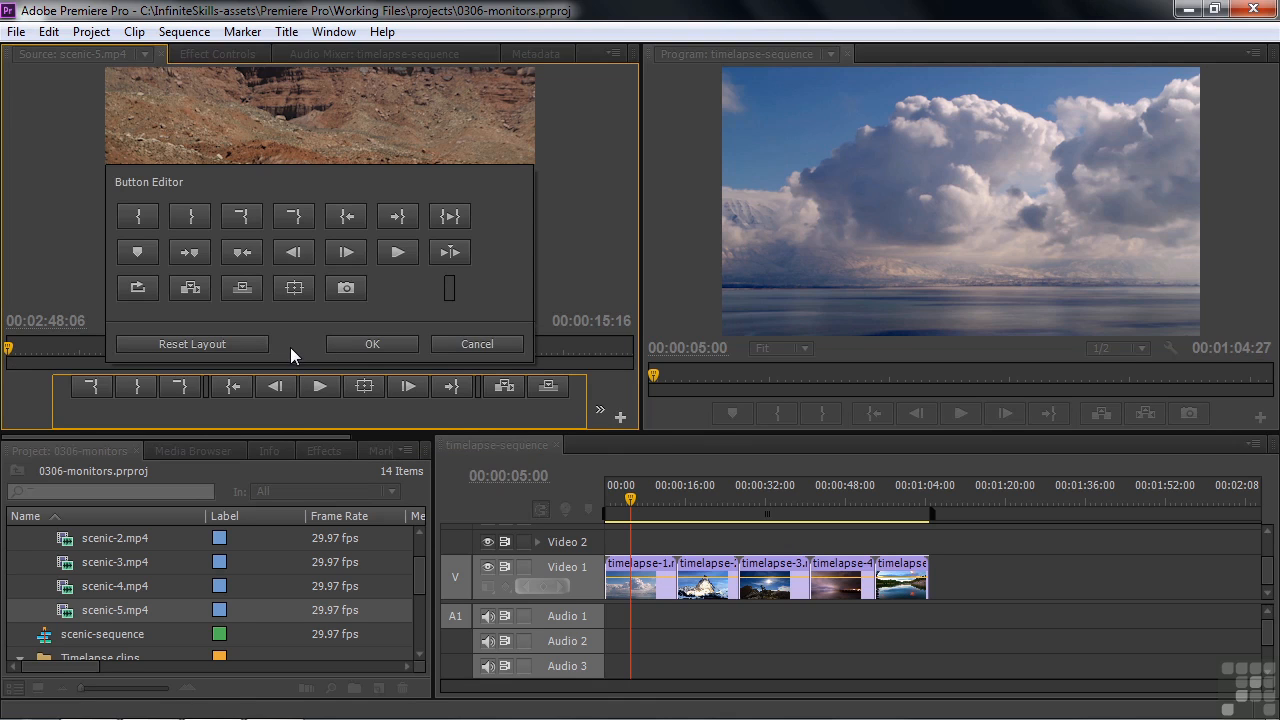
left_click(203, 346)
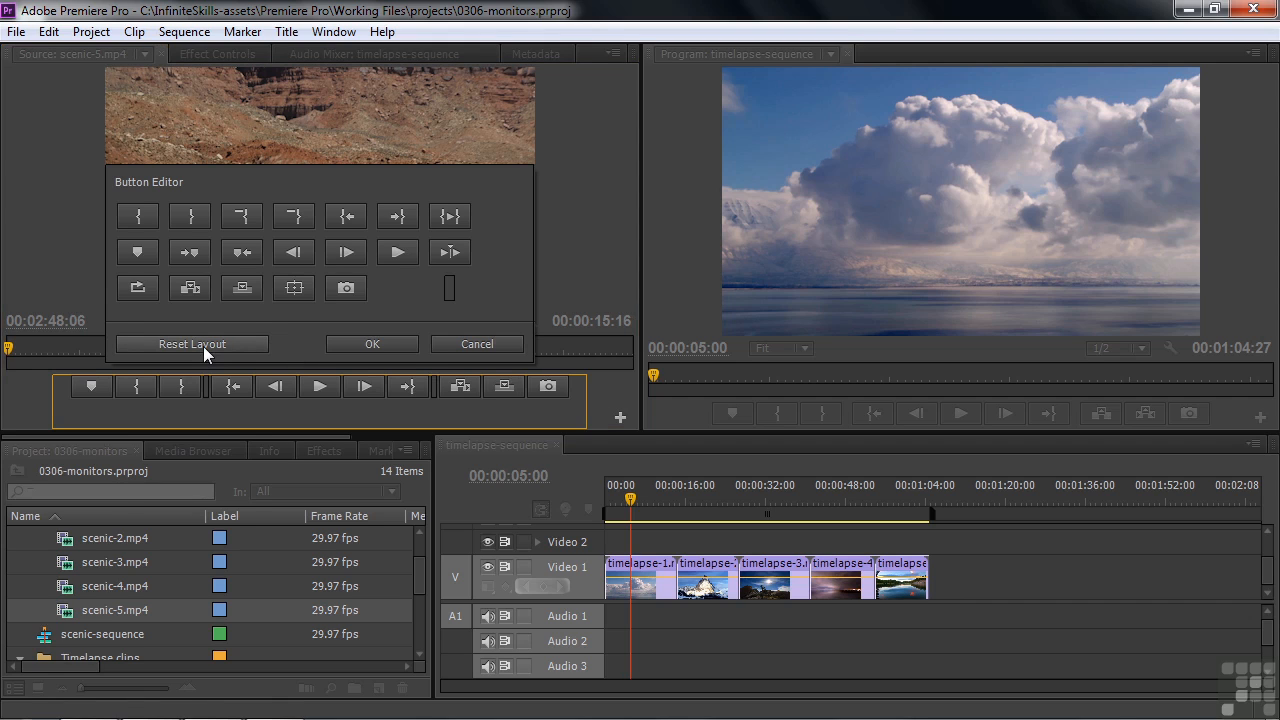
left_click(392, 342)
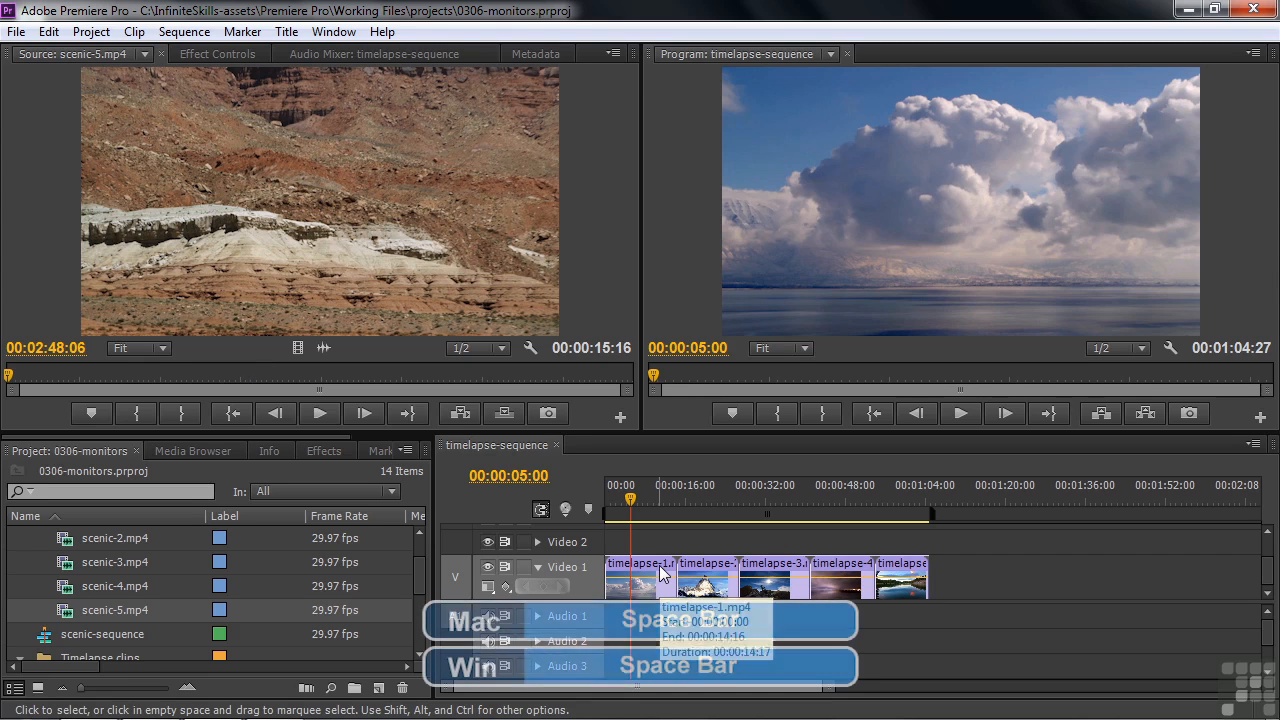
Play and stop scenic-5.mp4 in the Source Monitor, using normal playback and shuttle control
key("space")
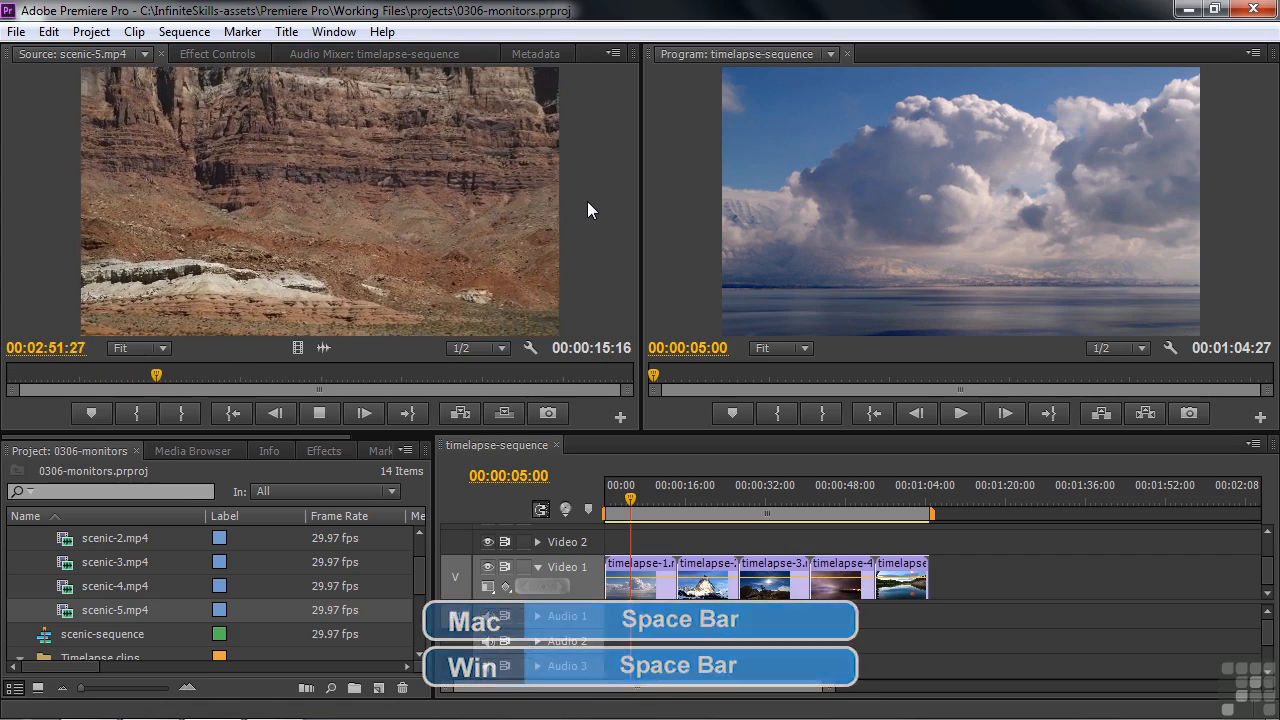
key("space")
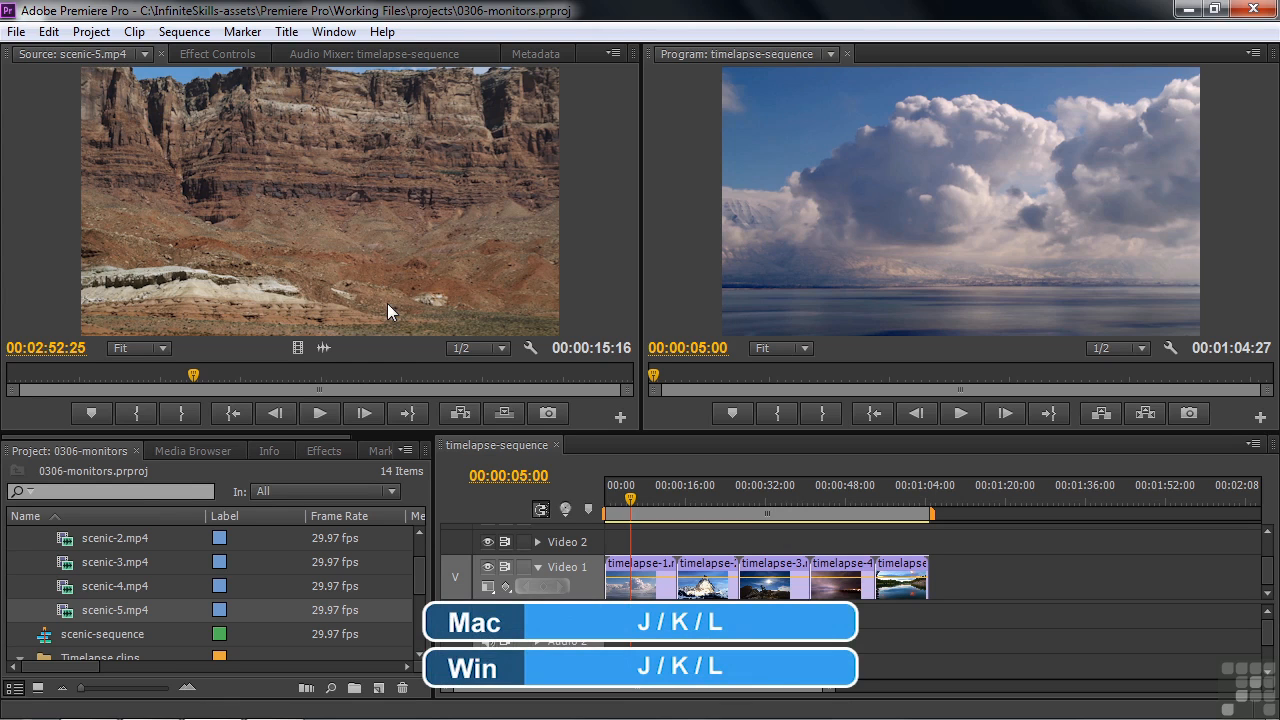
key("l")
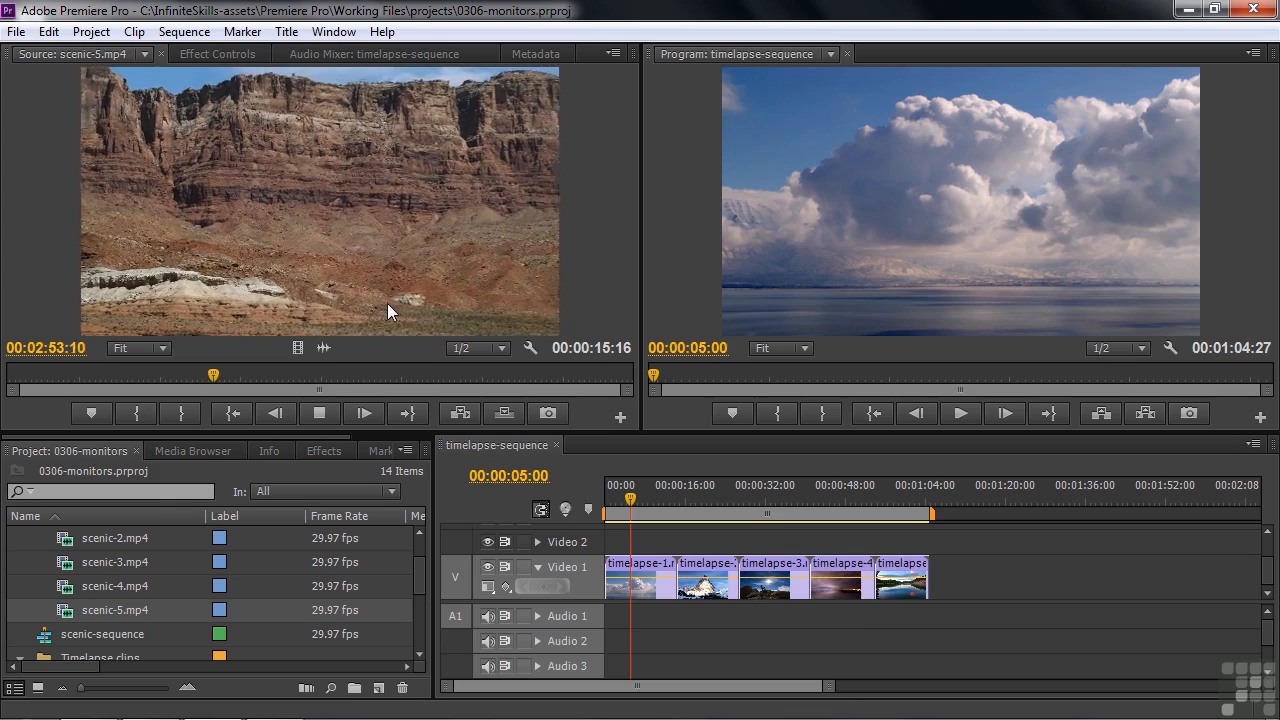
key("l")
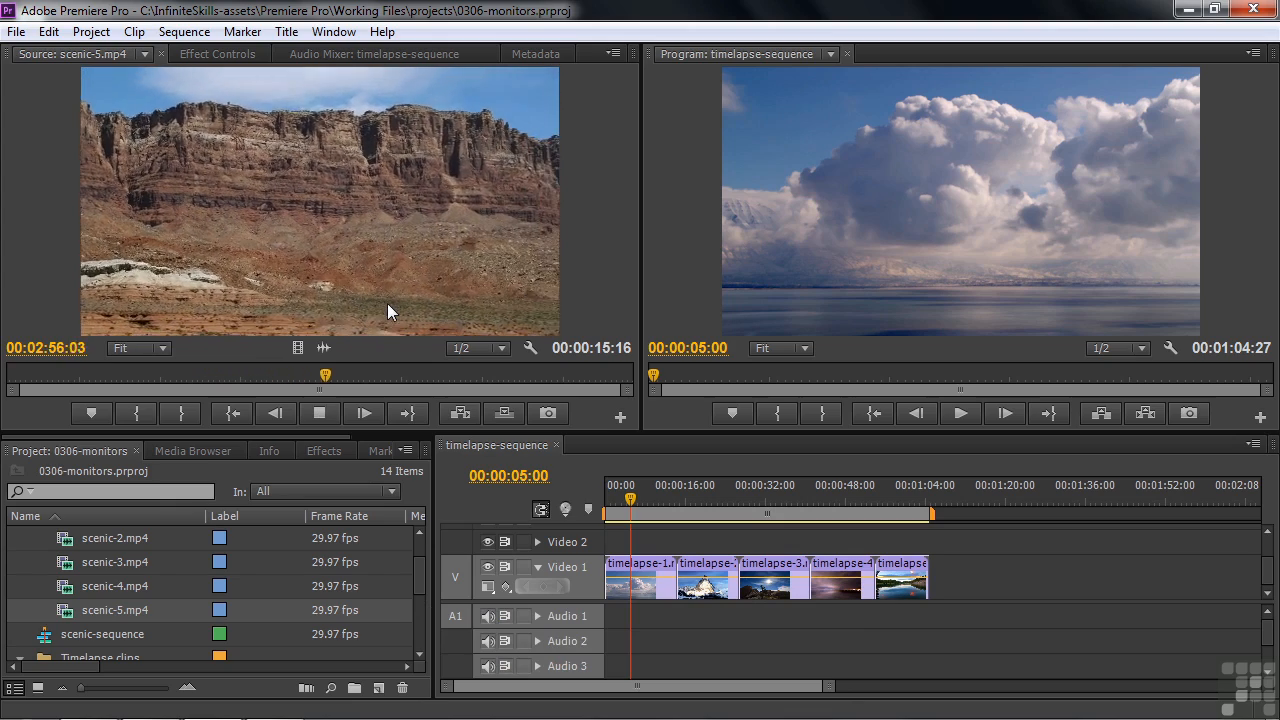
key("l")
key("k")
key("l")
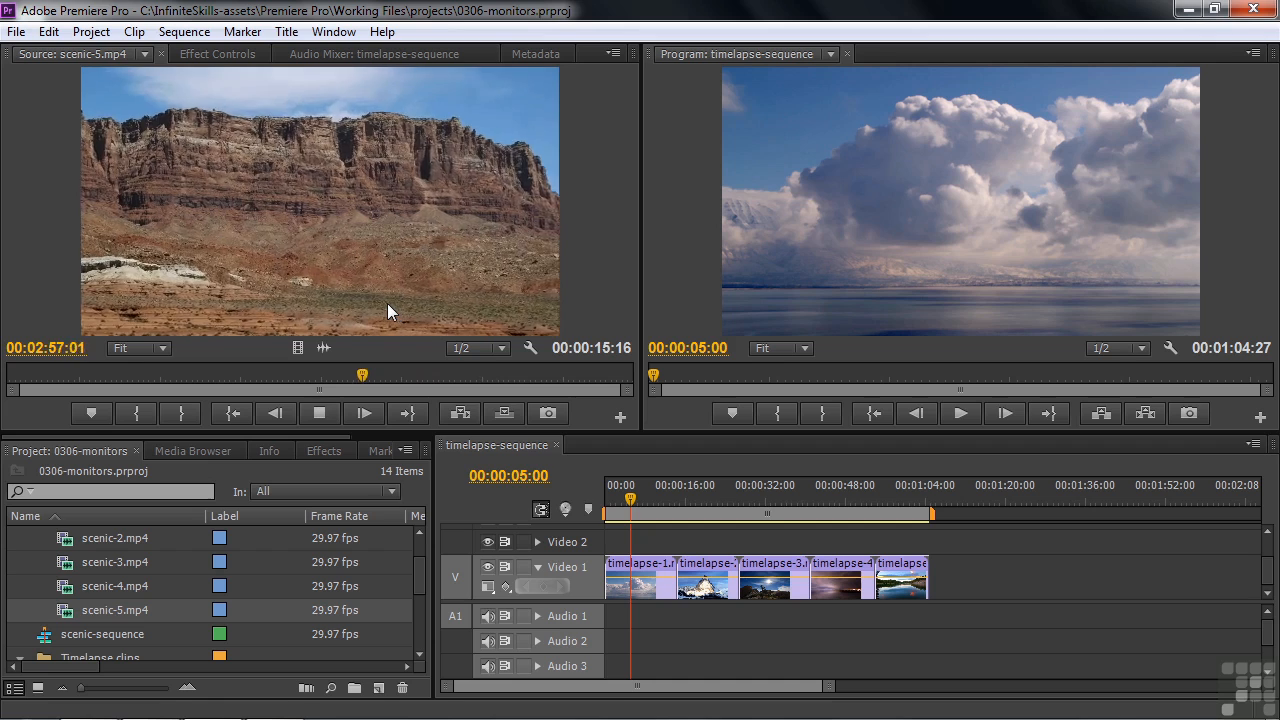
key("k")
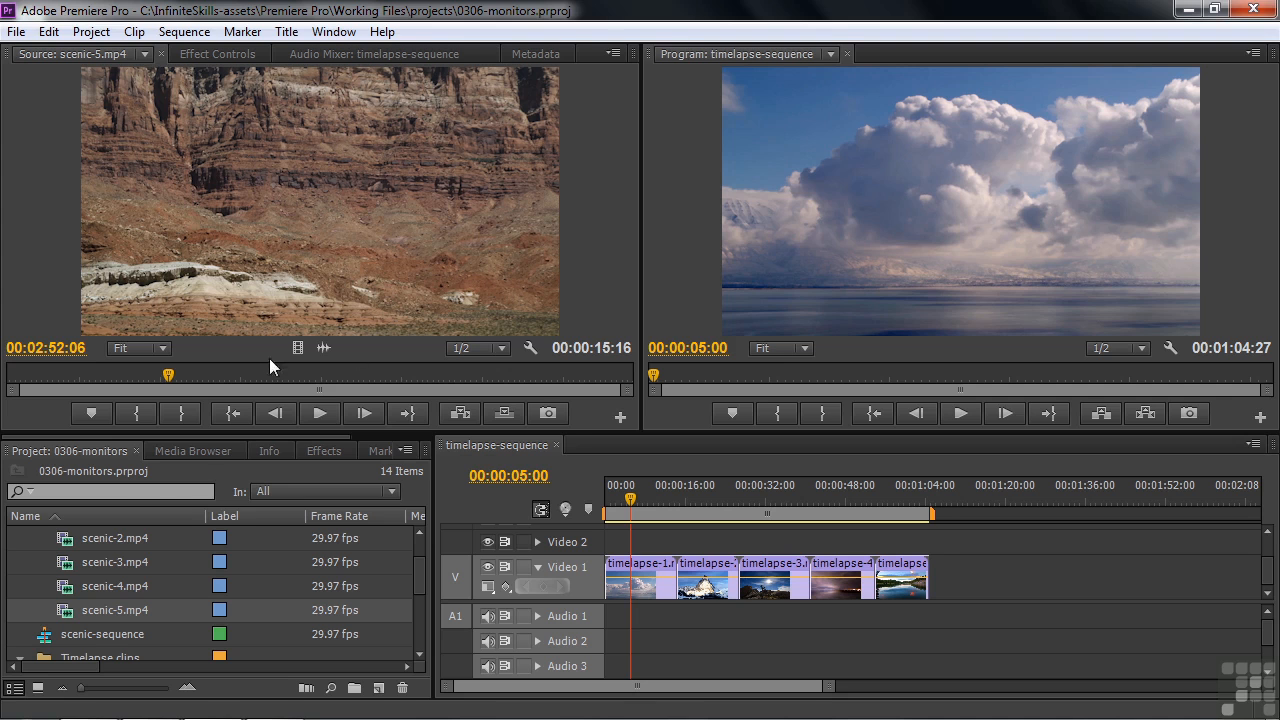
Mark an In point at 00:02:50:21 and an Out point at 00:02:59:25 on scenic-5.mp4
left_click_drag(168, 375, 108, 382)
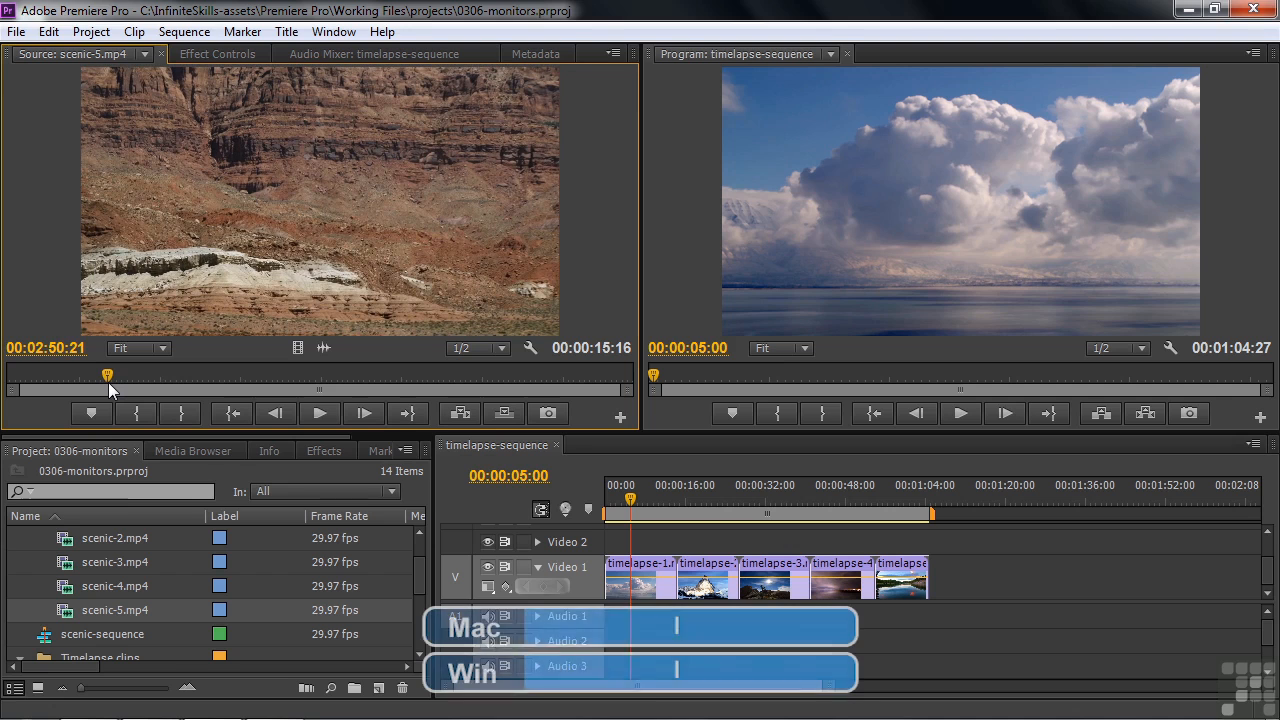
key("i")
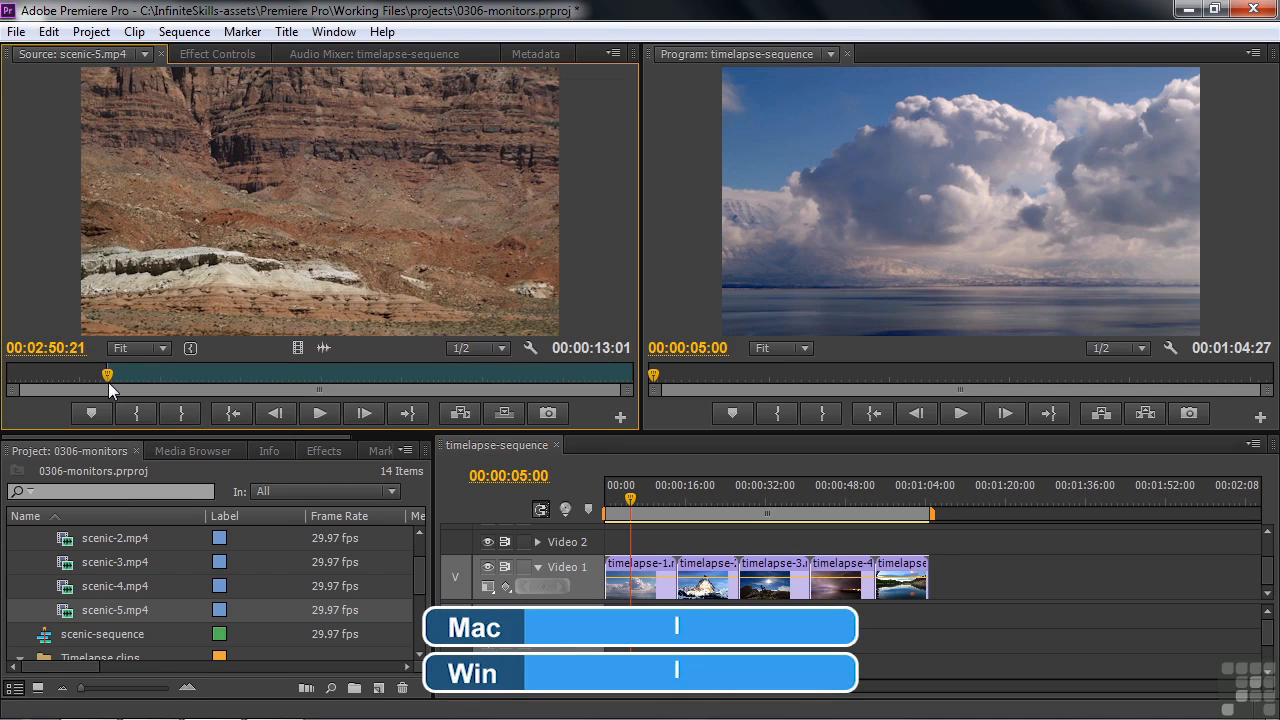
left_click_drag(109, 376, 473, 388)
key("o")
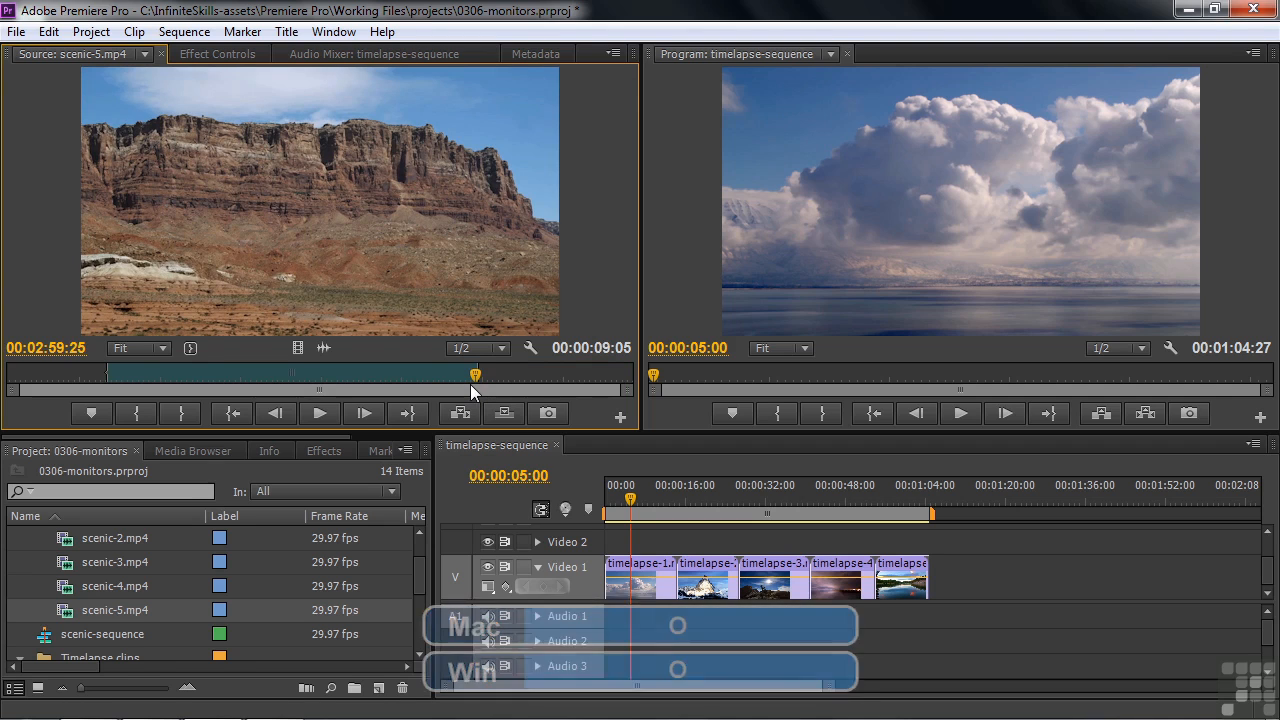
Jump to the clip's In and Out points, and step frame by frame forward and backward from the Out point
key("shift+i")
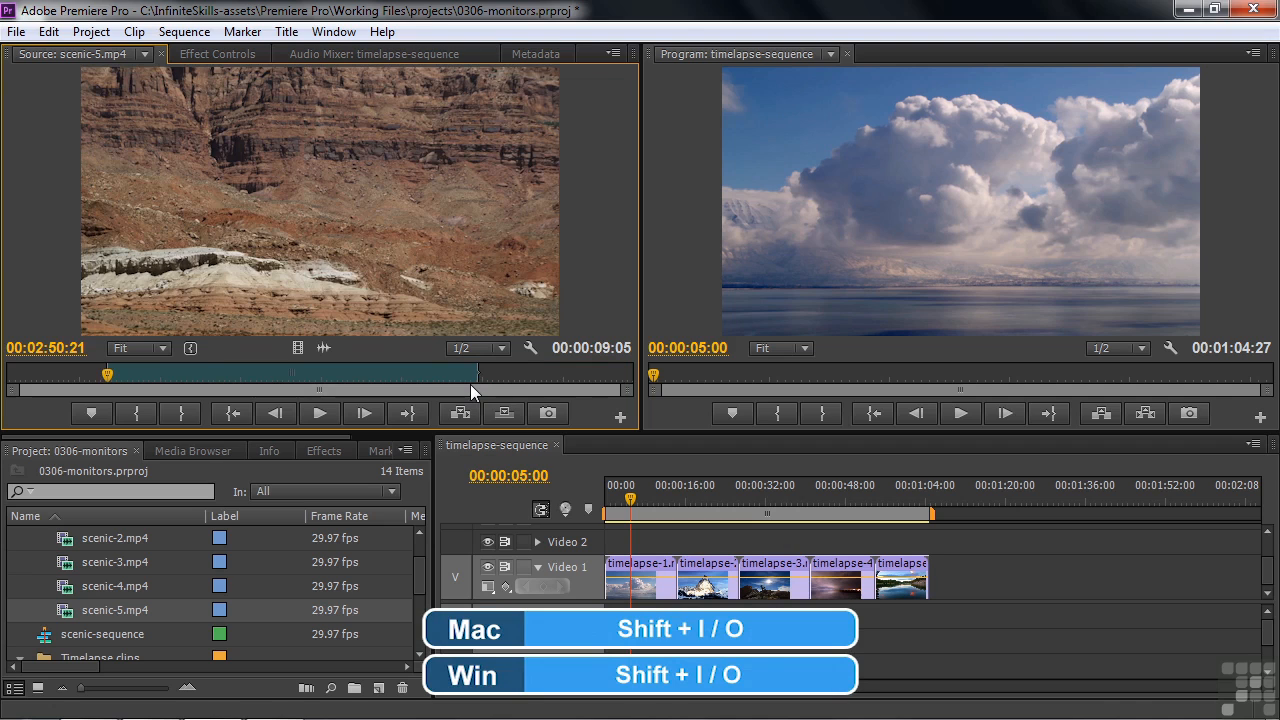
key("shift+o")
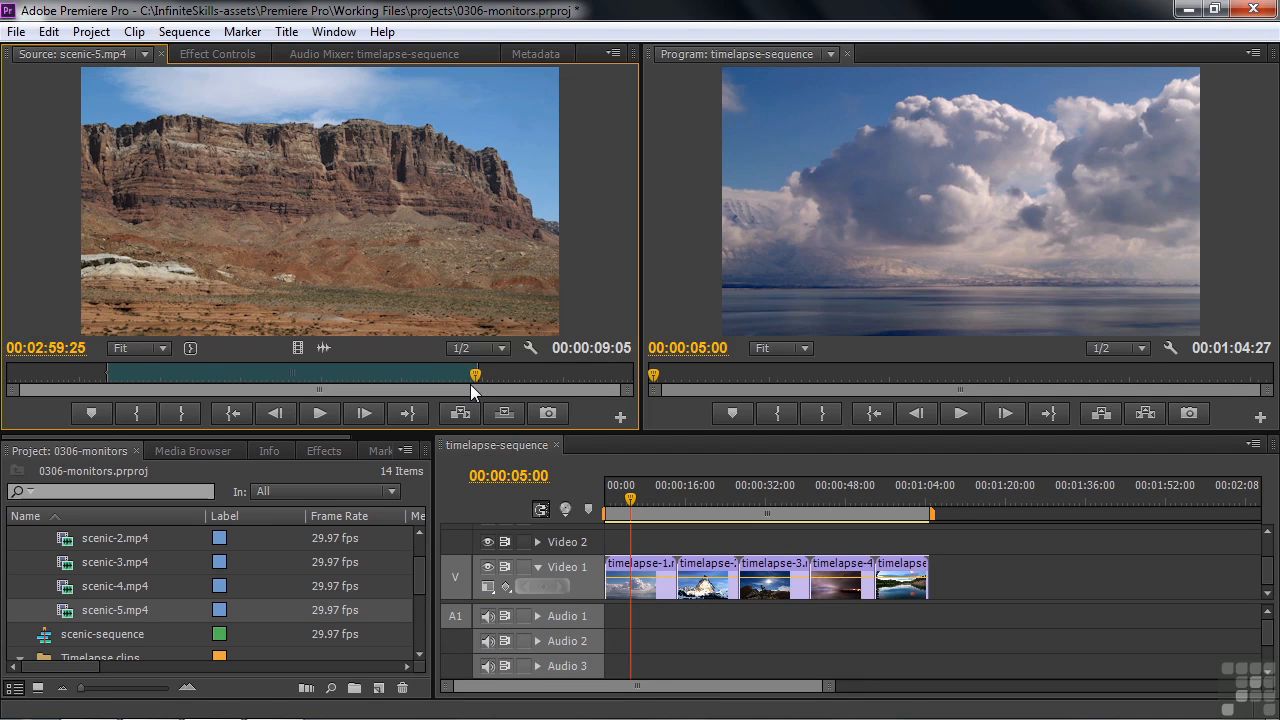
key("Right")
key("Right")
key("Right")
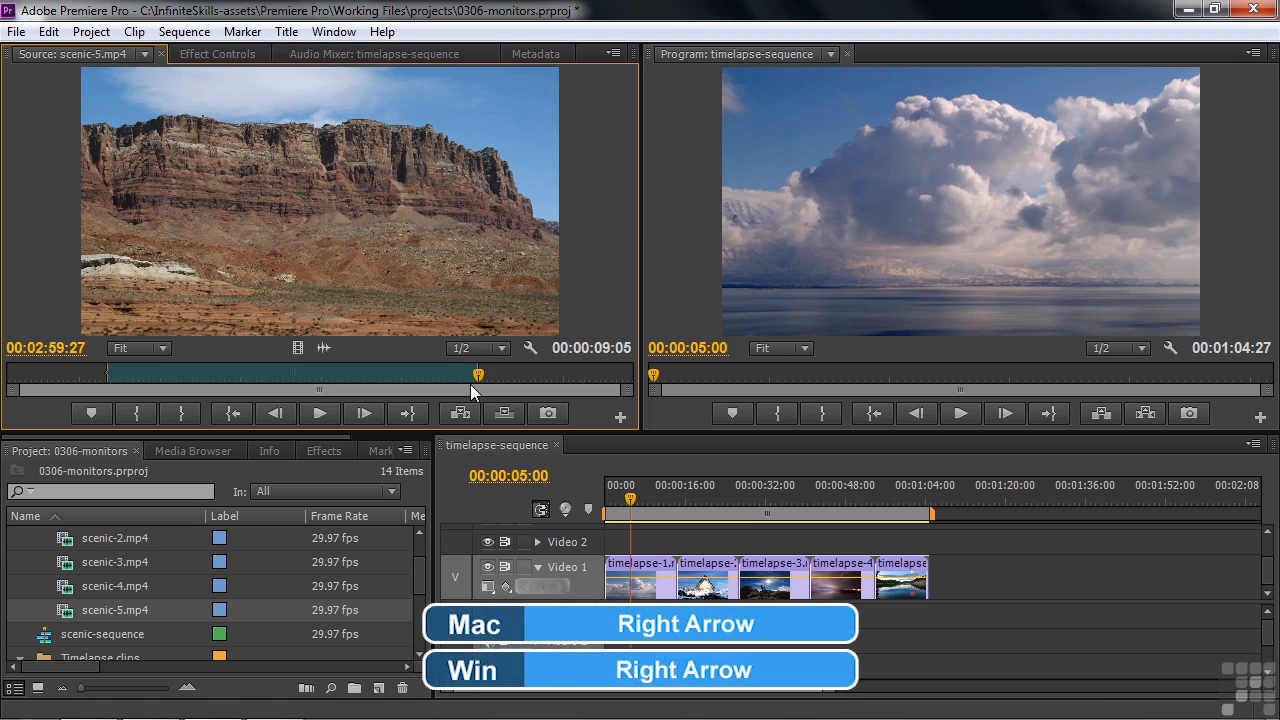
key("Left")
key("Left")
key("Left")
key("Left")
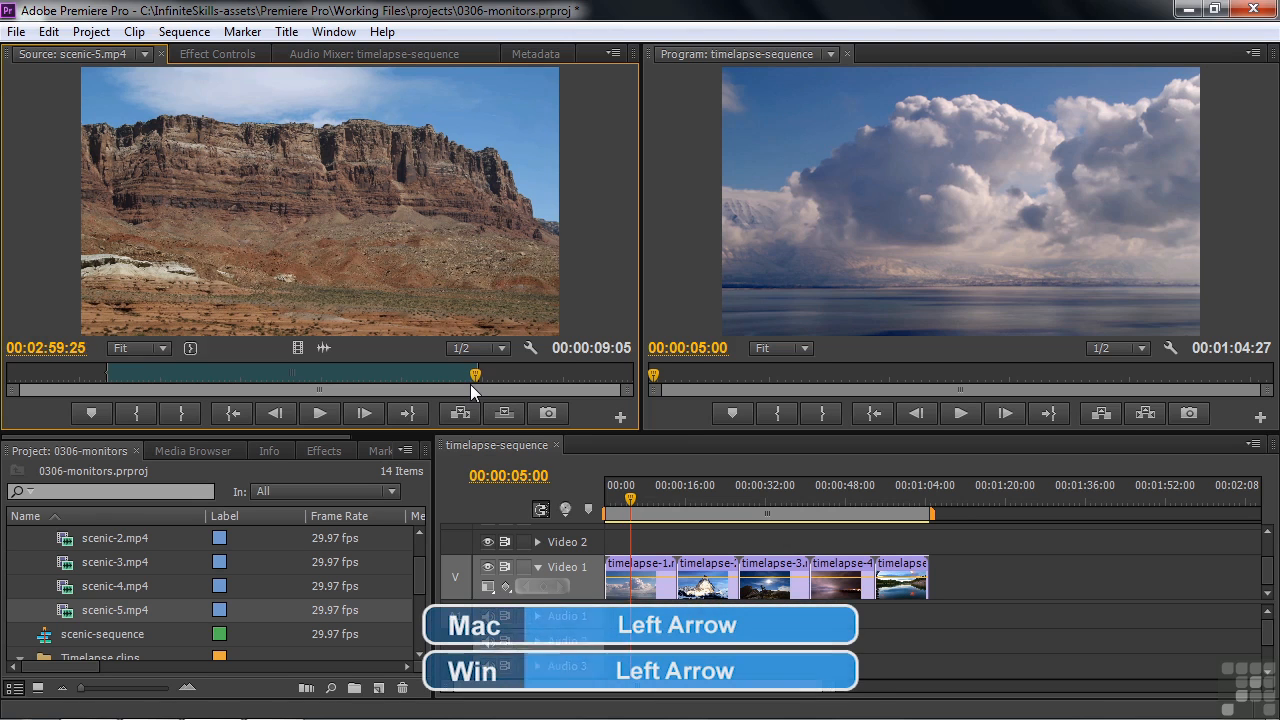
key("Left")
key("Left")
key("Left")
key("Left")
key("Left")
key("Left")
key("Left")
key("Left")
key("Left")
key("Left")
key("Left")
key("Left")
key("Left")
key("Left")
key("Left")
key("Left")
key("Left")
key("Left")
key("Left")
key("Left")
key("Left")
key("Left")
key("Left")
key("Left")
key("Left")
key("Left")
key("Left")
key("Left")
key("Left")
key("Left")
key("Left")
key("Left")
key("Left")
key("Left")
key("Left")
key("Left")
key("Left")
key("Left")
key("Left")
key("Left")
key("Left")
key("Left")
key("Left")
key("Left")
key("Left")
key("Left")
key("Left")
key("Left")
key("Left")
key("Left")
key("Left")
key("Left")
key("Left")
key("Left")
key("Left")
key("Left")
key("Left")
key("Left")
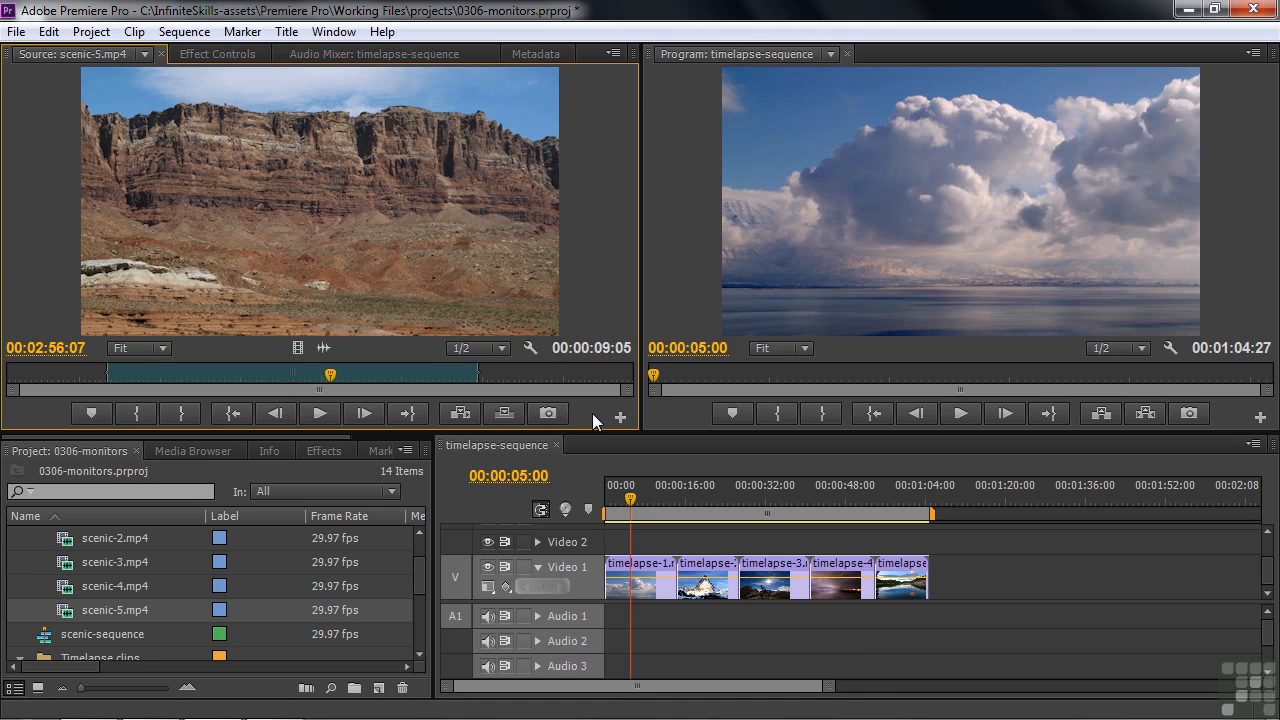
Examine the Source Monitor's settings and panel options for display mode, playback resolution and overlays
left_click(530, 348)
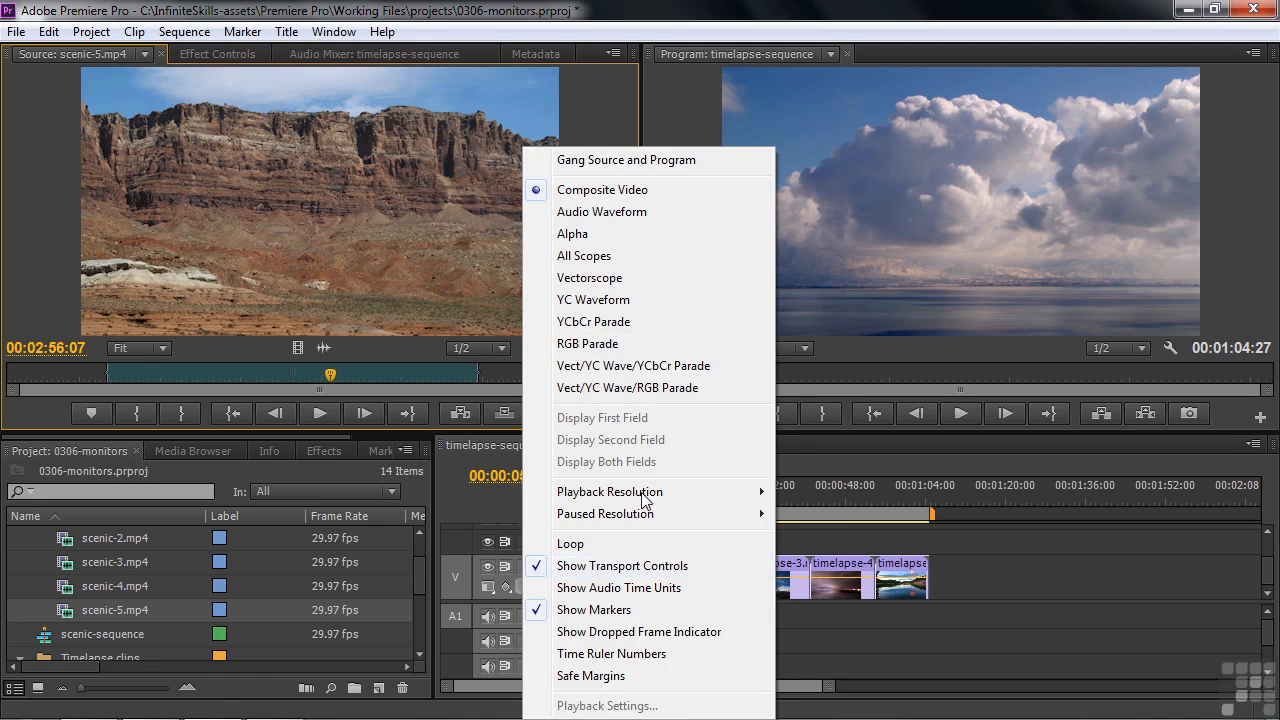
left_click(585, 93)
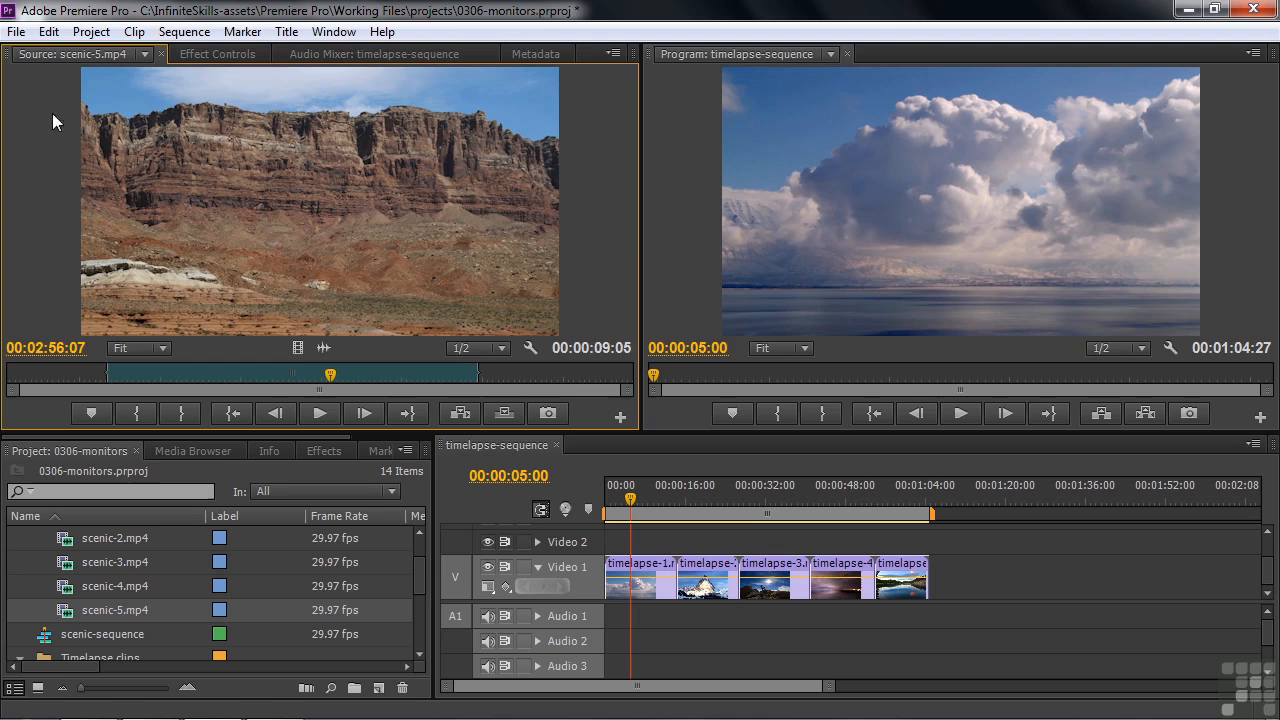
left_click(613, 54)
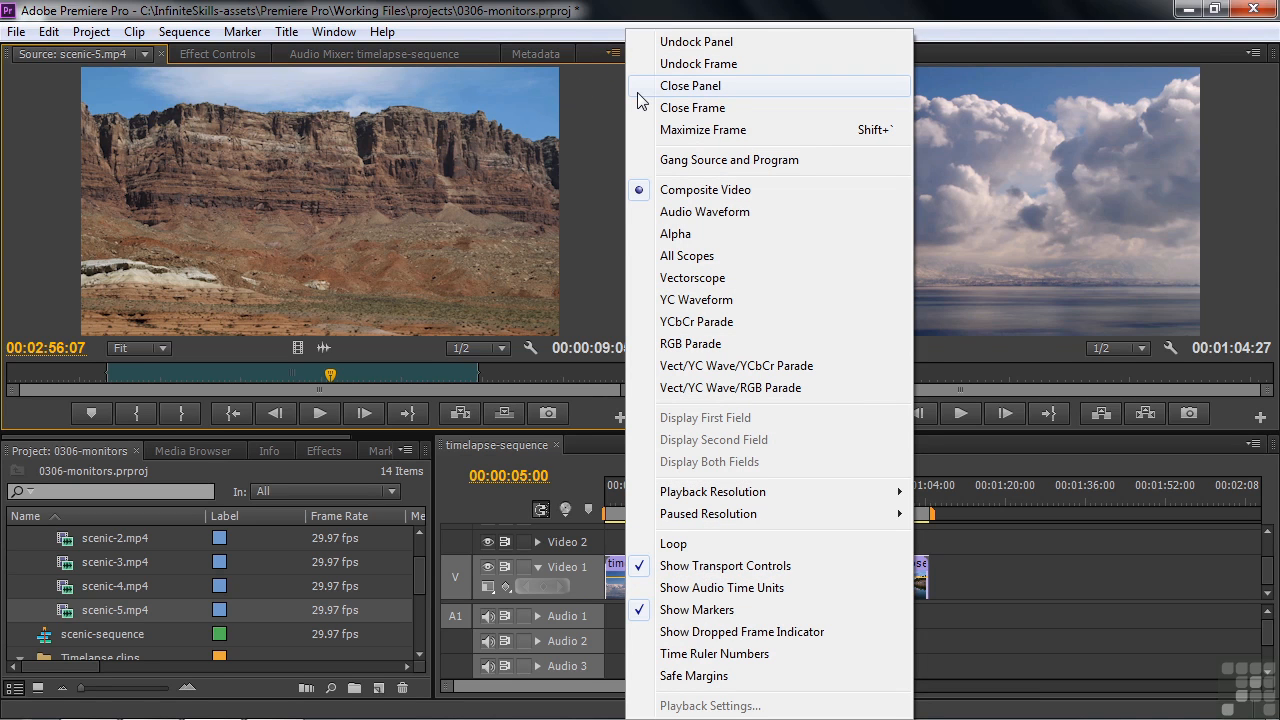
Hide the Source Monitor's transport controls and show its time ruler numbers
left_click(676, 566)
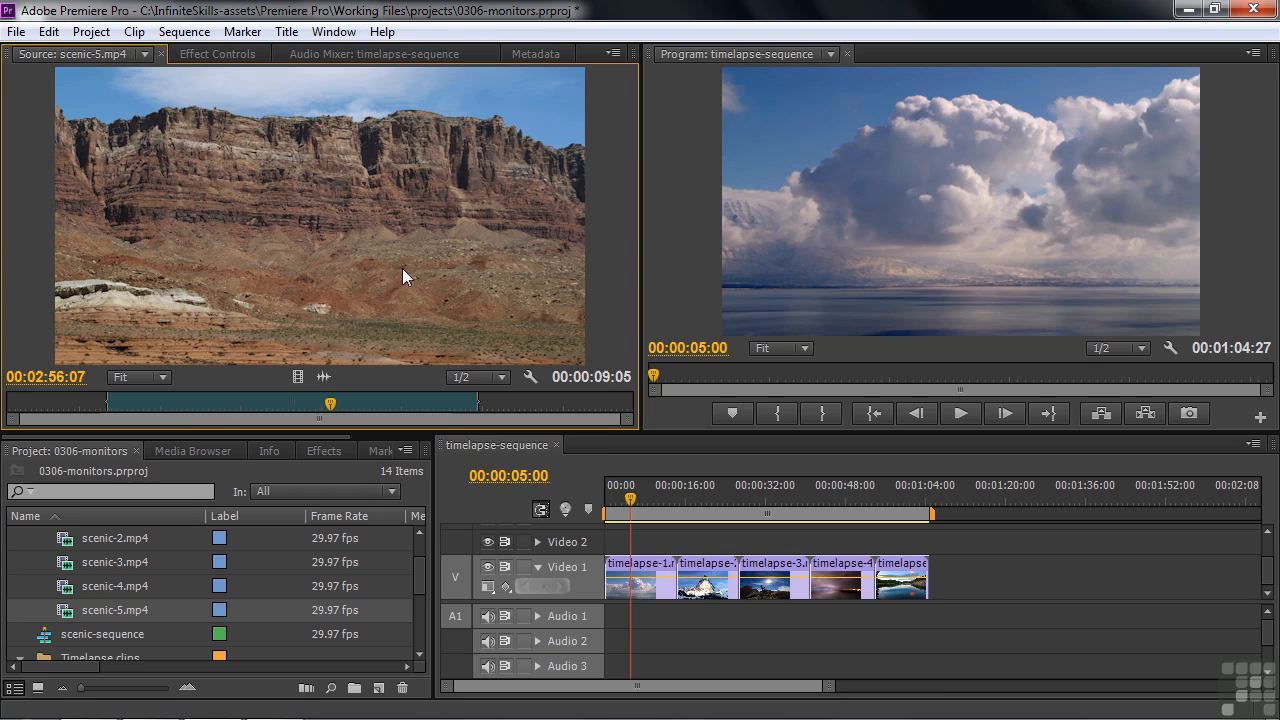
left_click(614, 54)
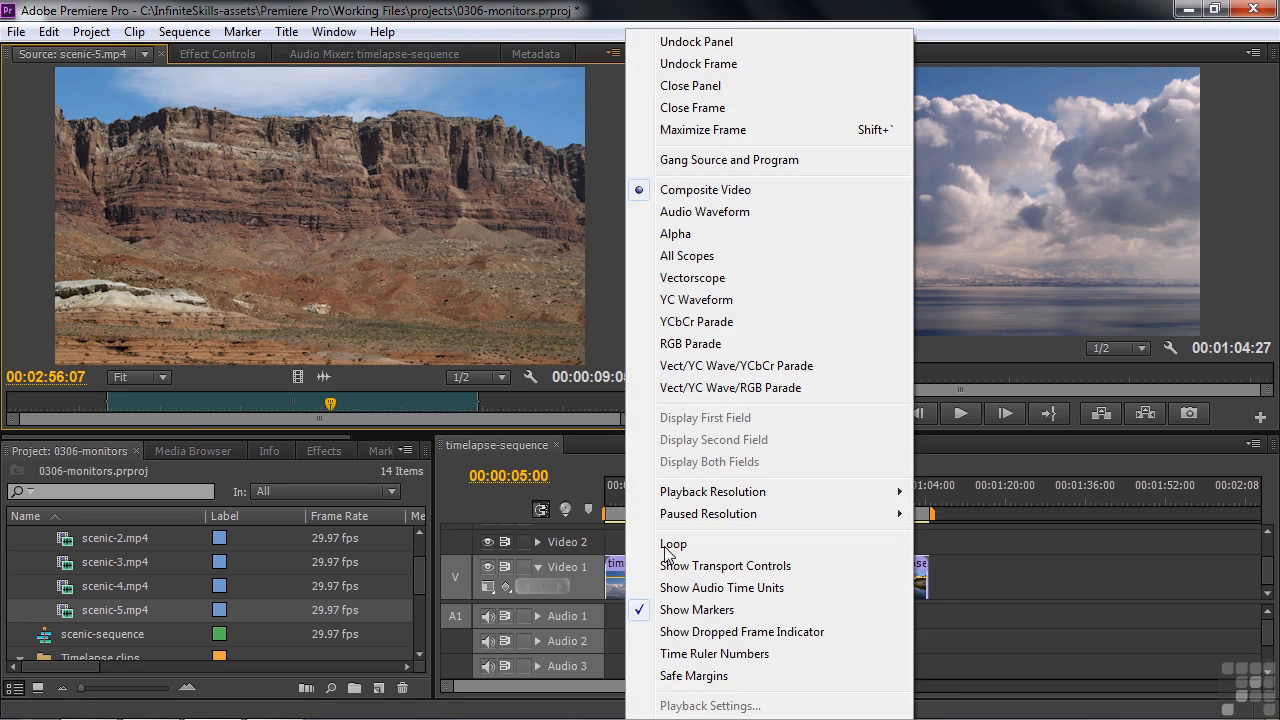
left_click(688, 654)
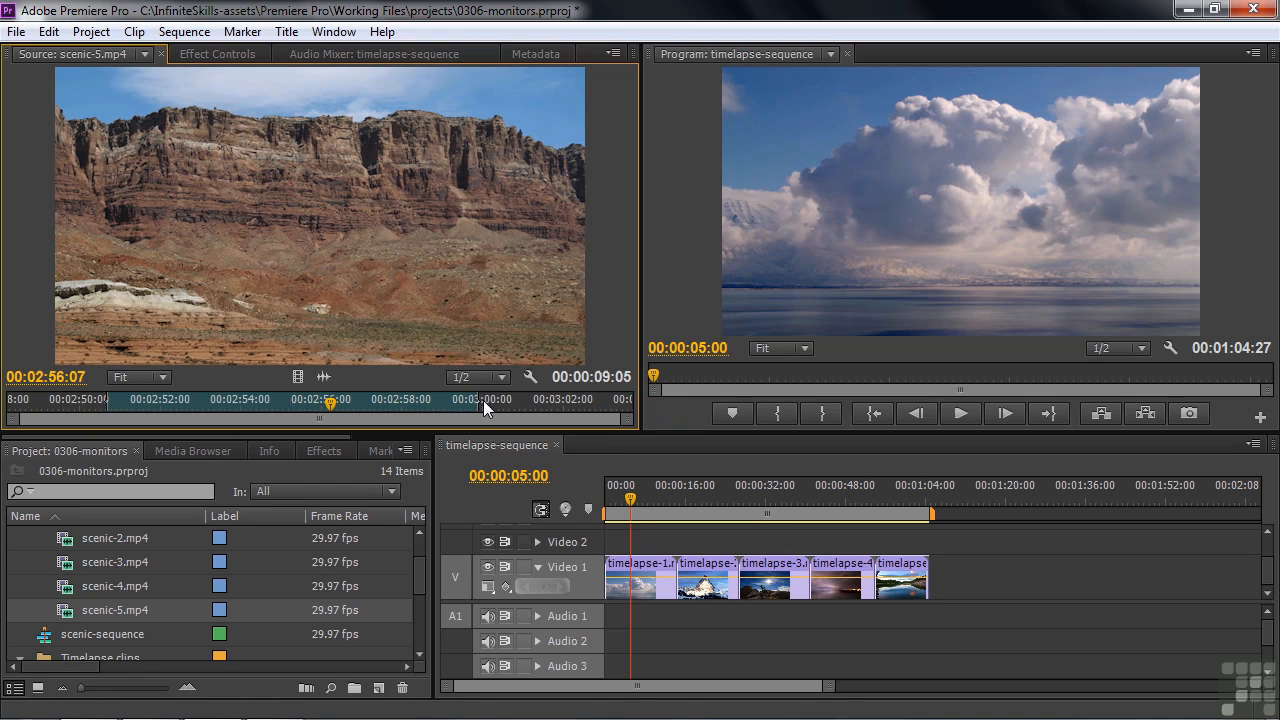
Clear the In and Out points from scenic-5.mp4 and hide the Source Monitor's time ruler numbers
right_click(375, 401)
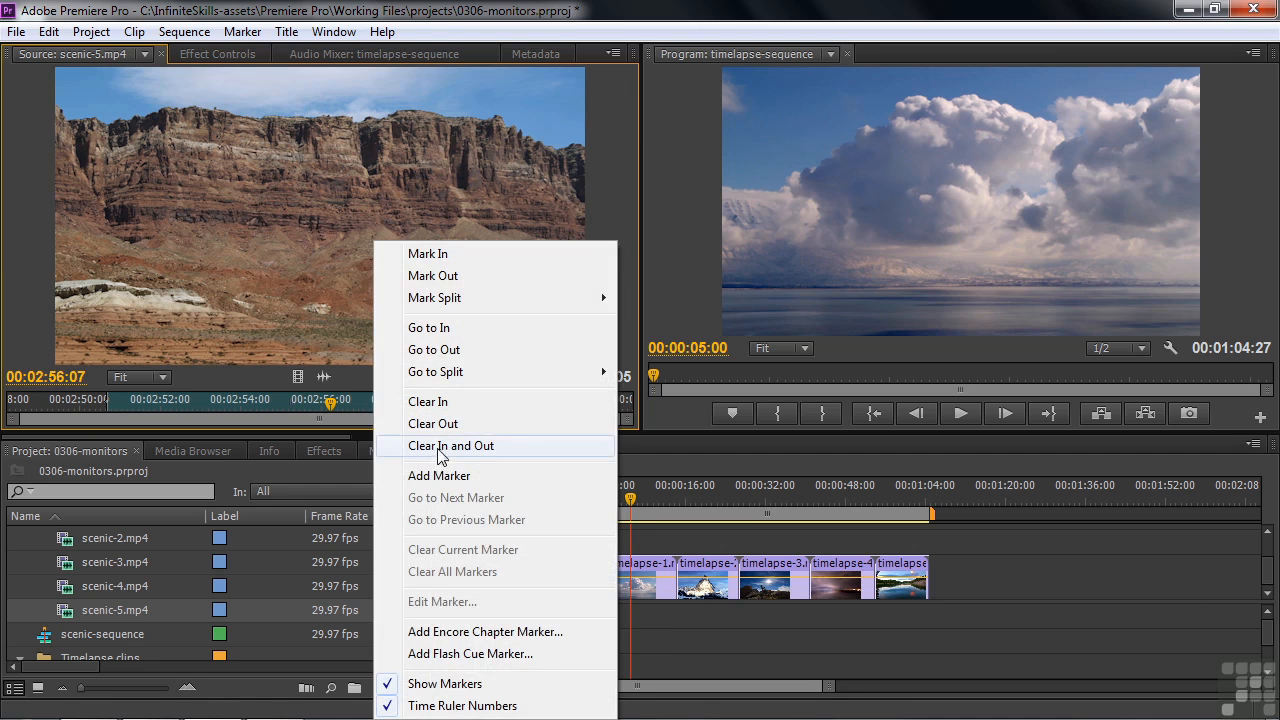
left_click(440, 452)
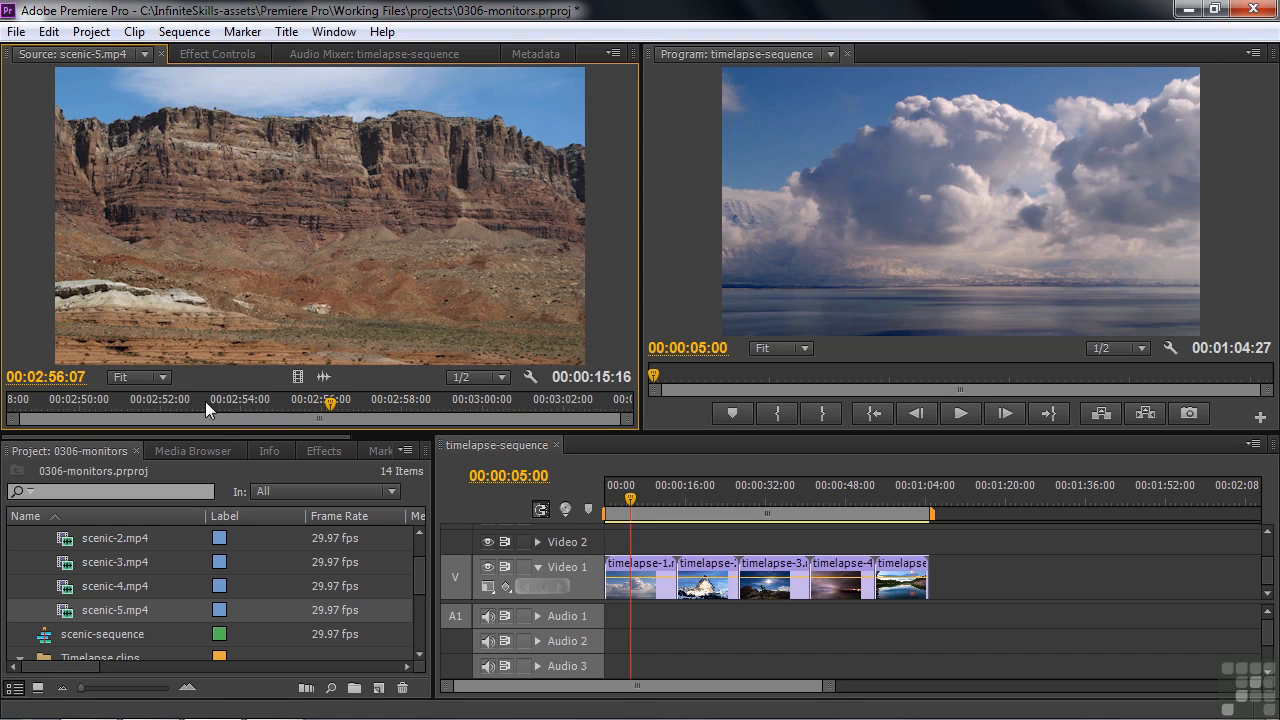
left_click(615, 54)
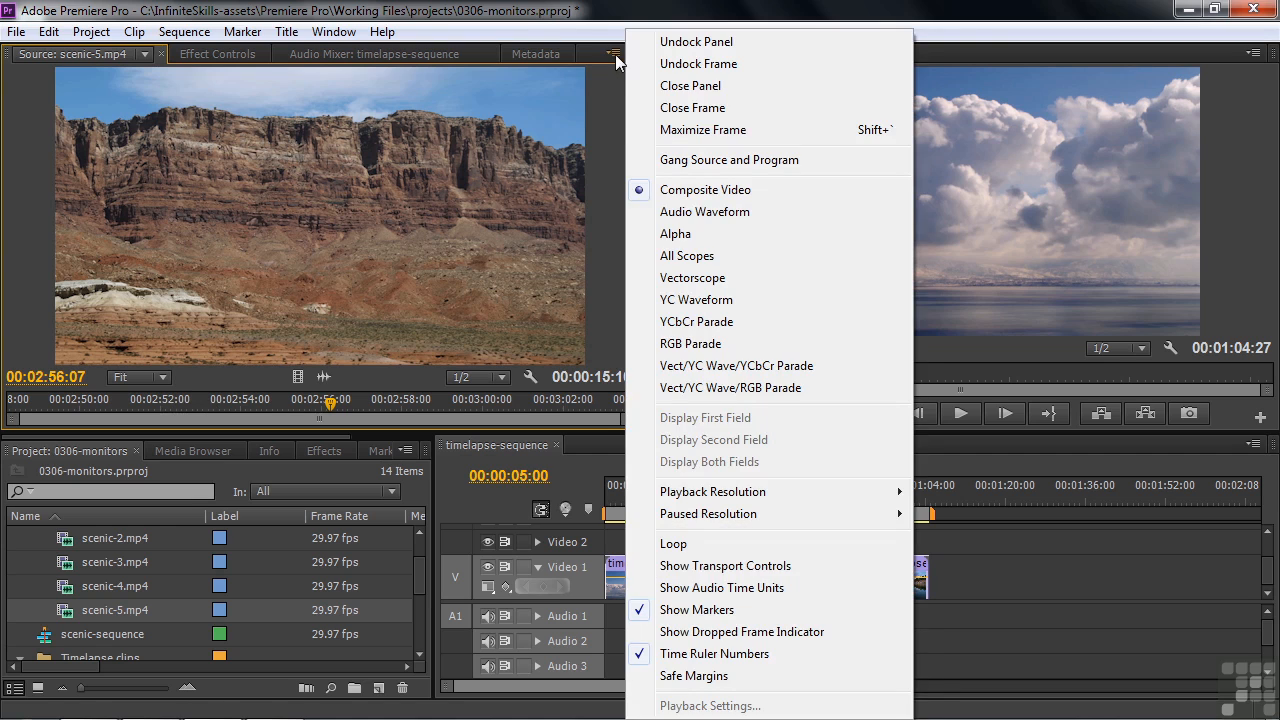
left_click(688, 654)
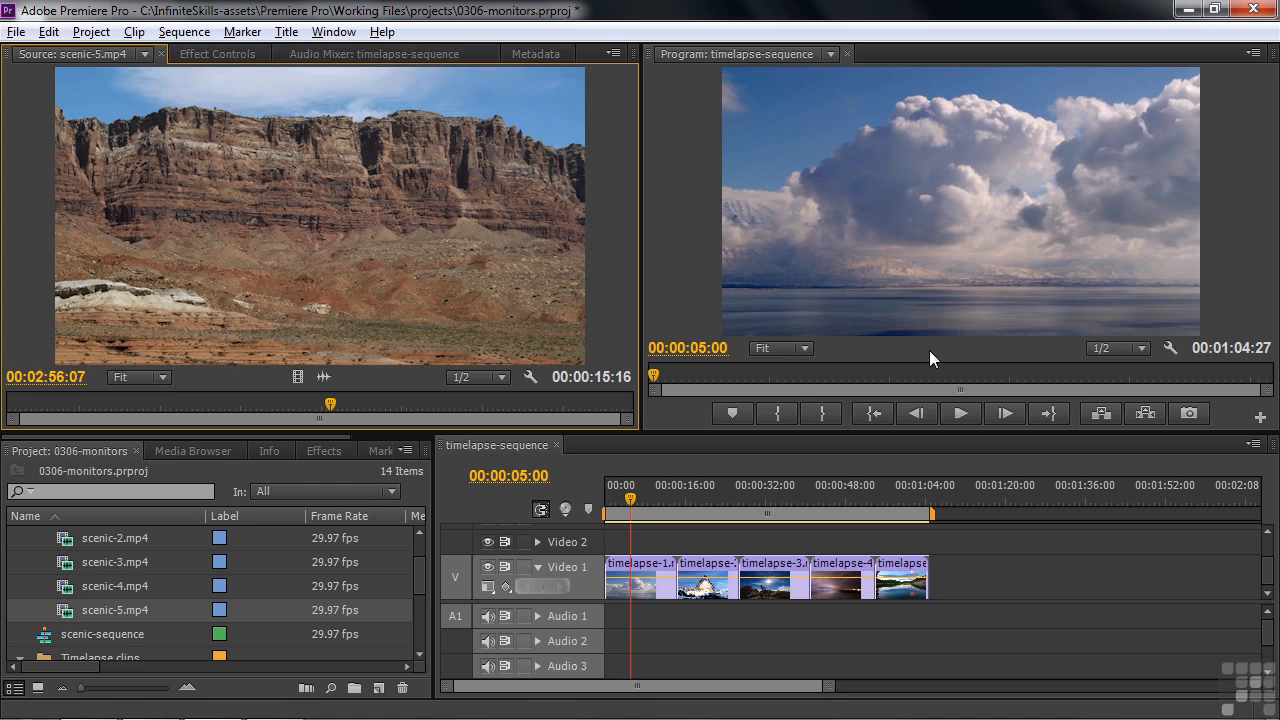
Open a Reference Monitor for timelapse-sequence and hide its transport controls before closing it
left_click(334, 32)
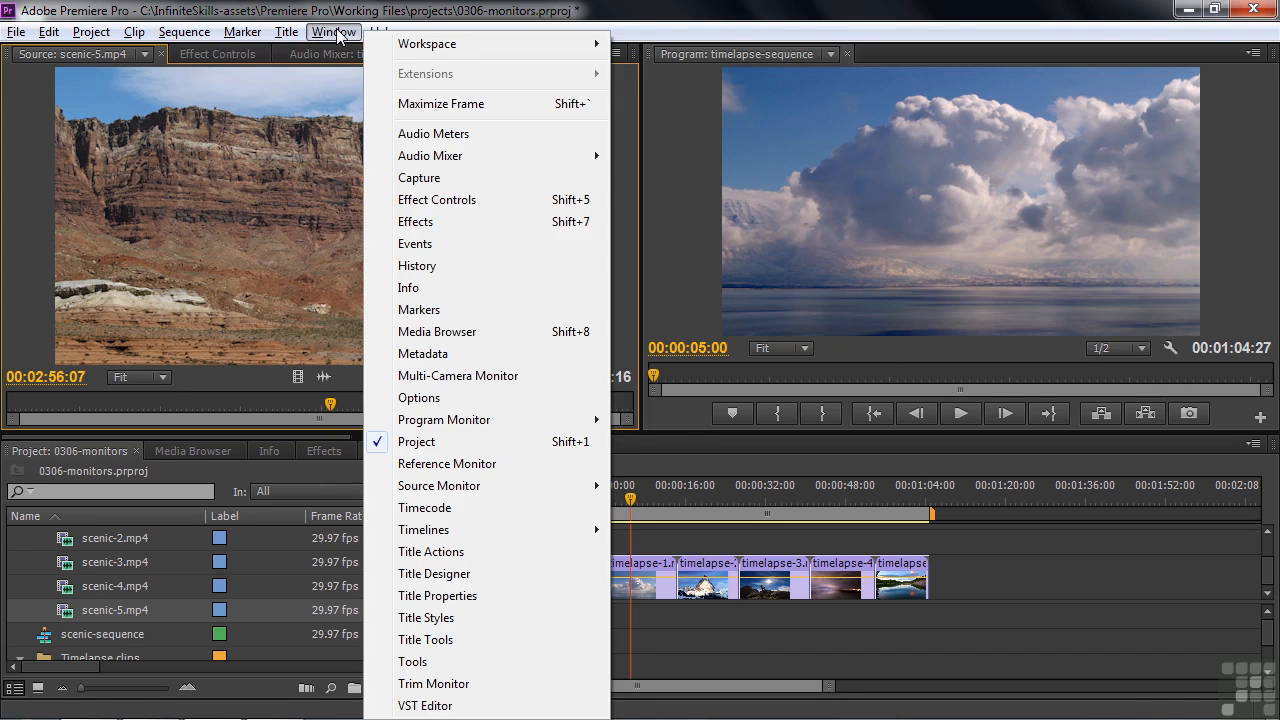
left_click(496, 465)
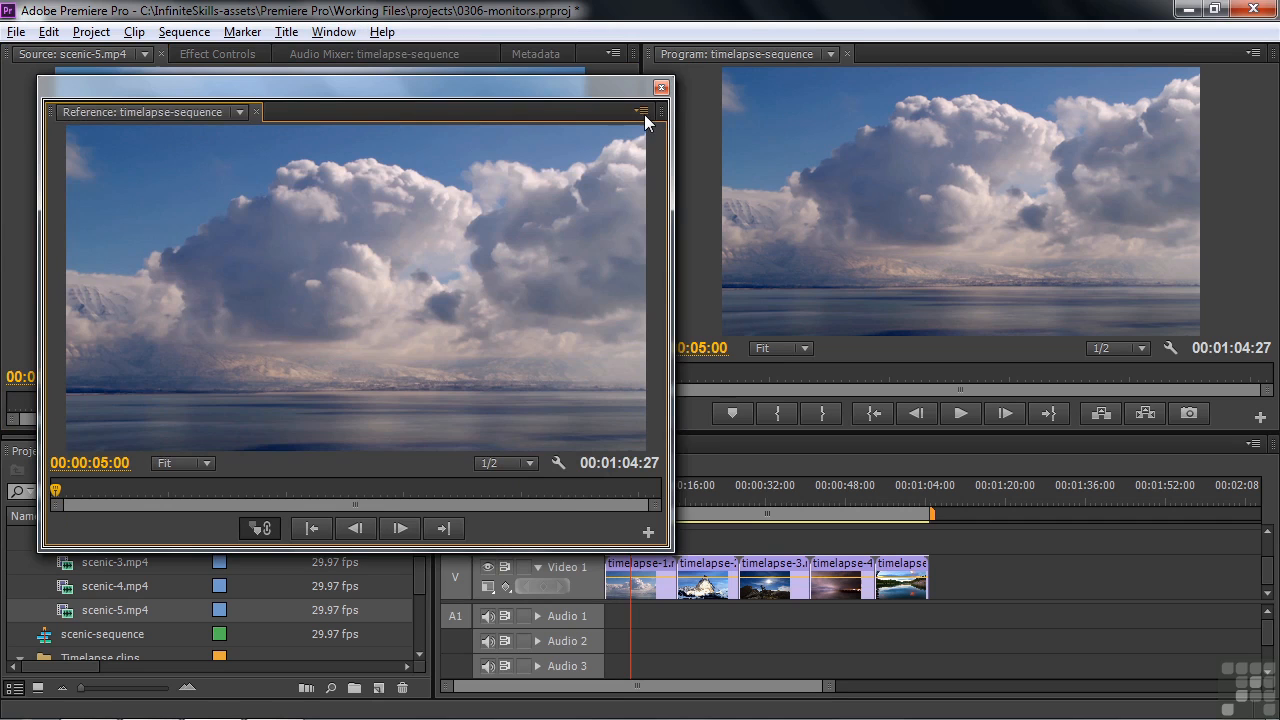
left_click(558, 462)
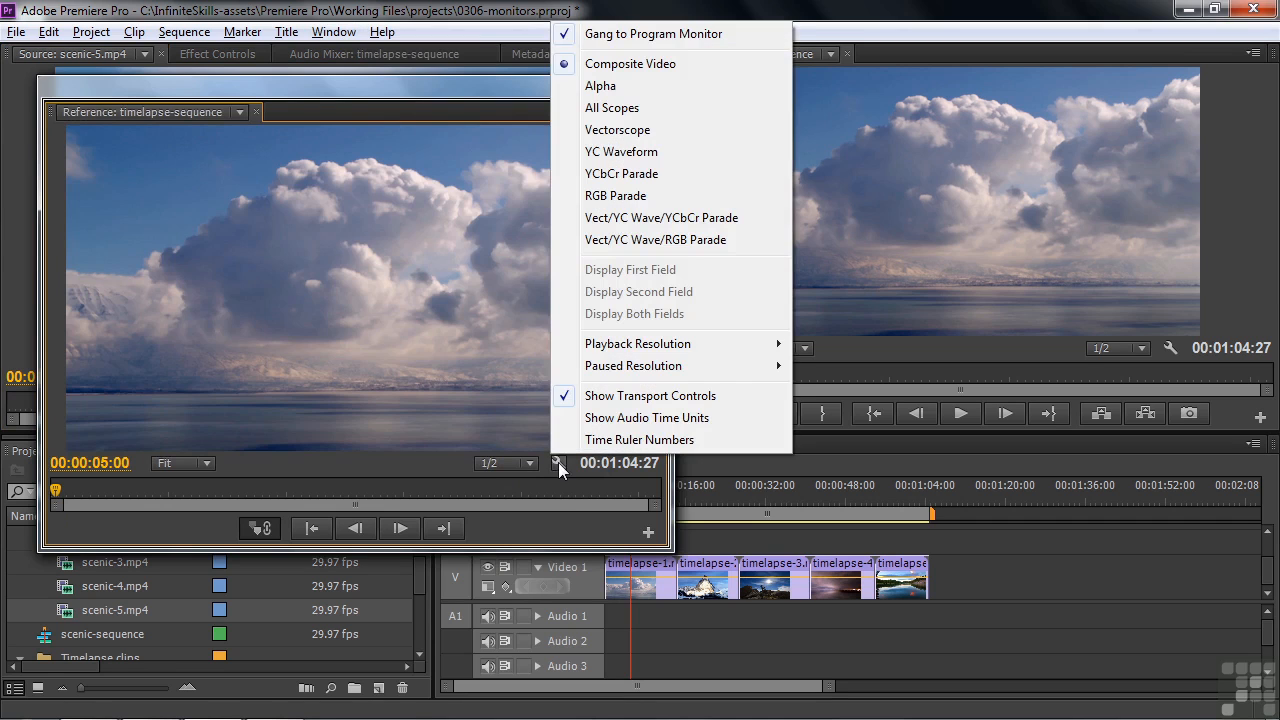
left_click(617, 400)
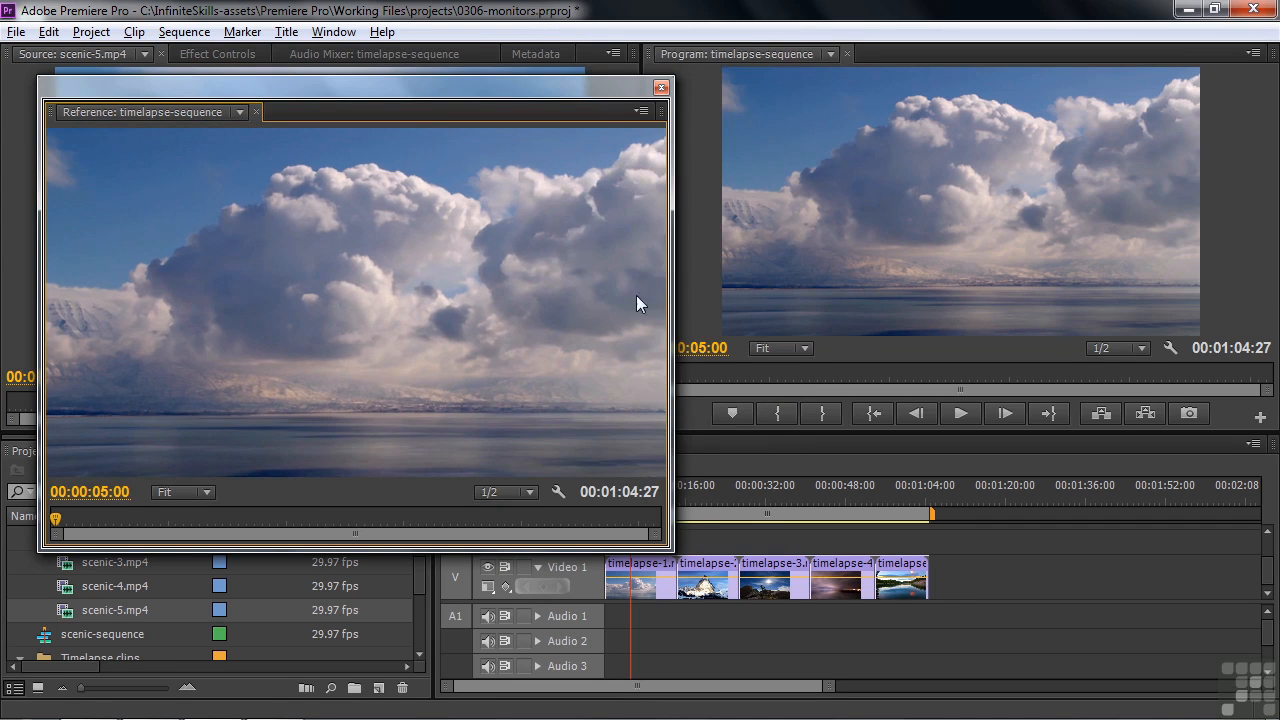
left_click(660, 86)
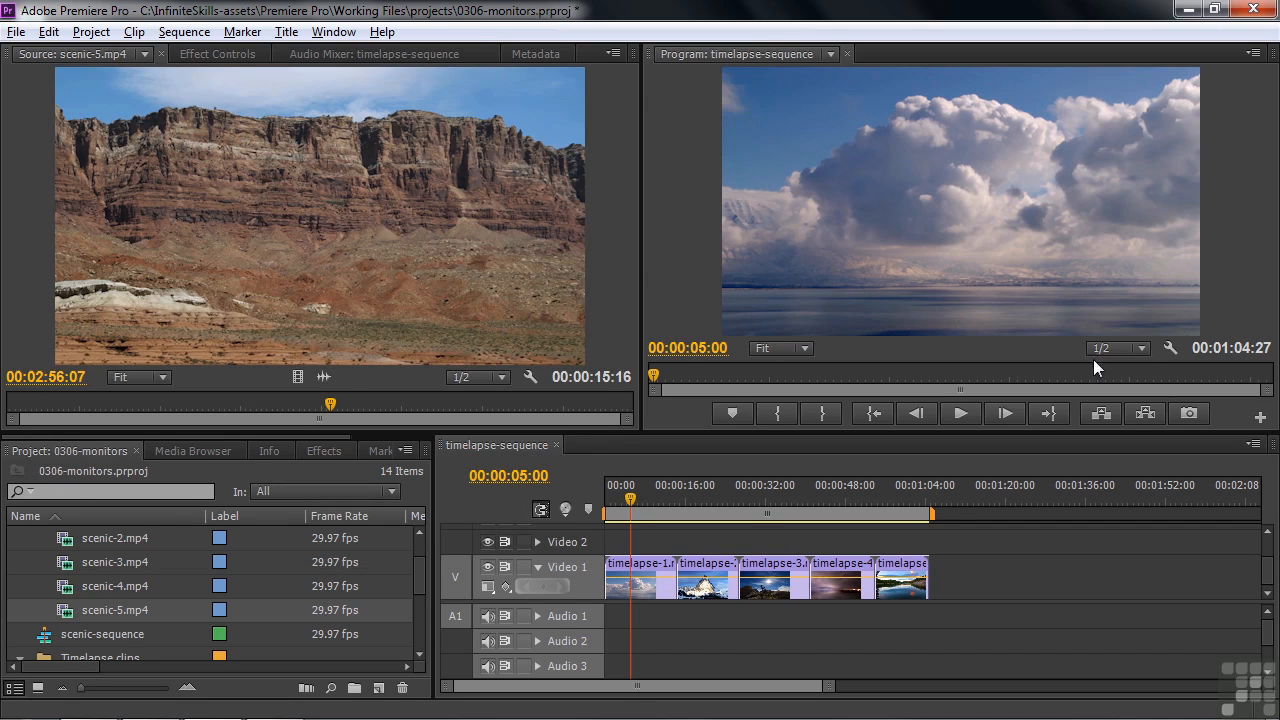
Switch to the Metalogging workspace and check the Program Monitor's overflow list of transport buttons
left_click(334, 32)
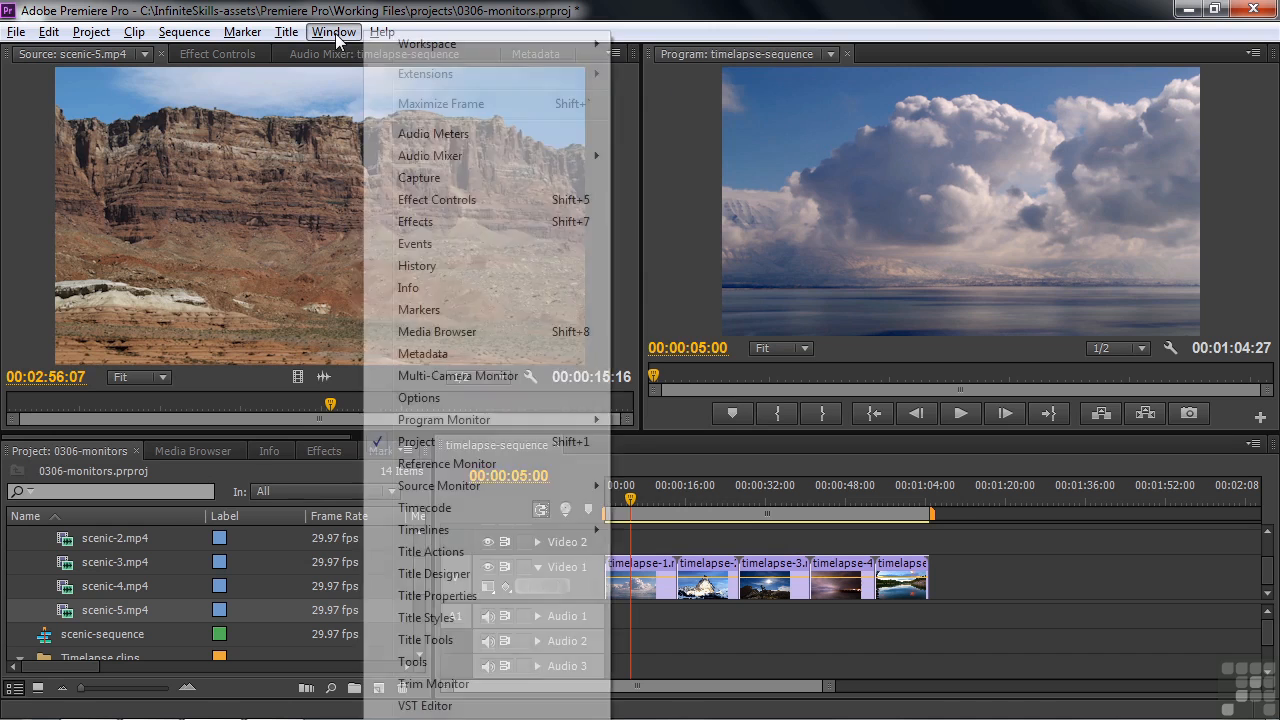
mouse_move(446, 46)
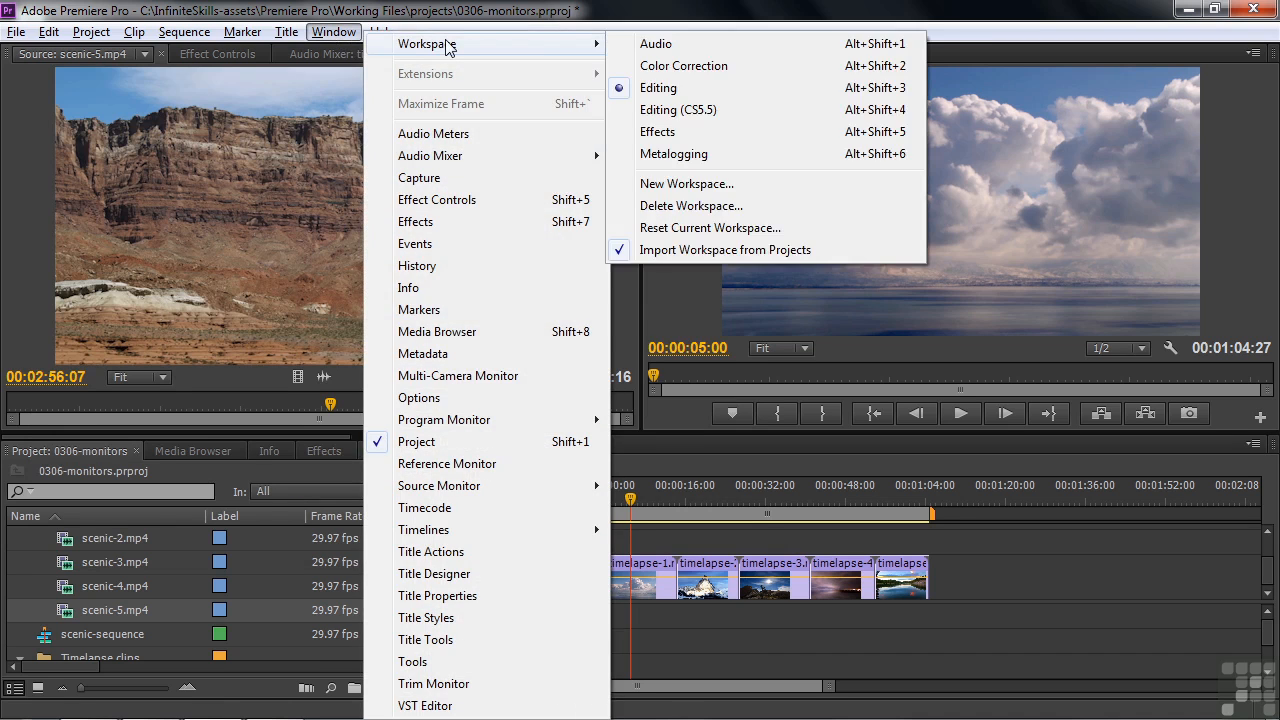
left_click(700, 155)
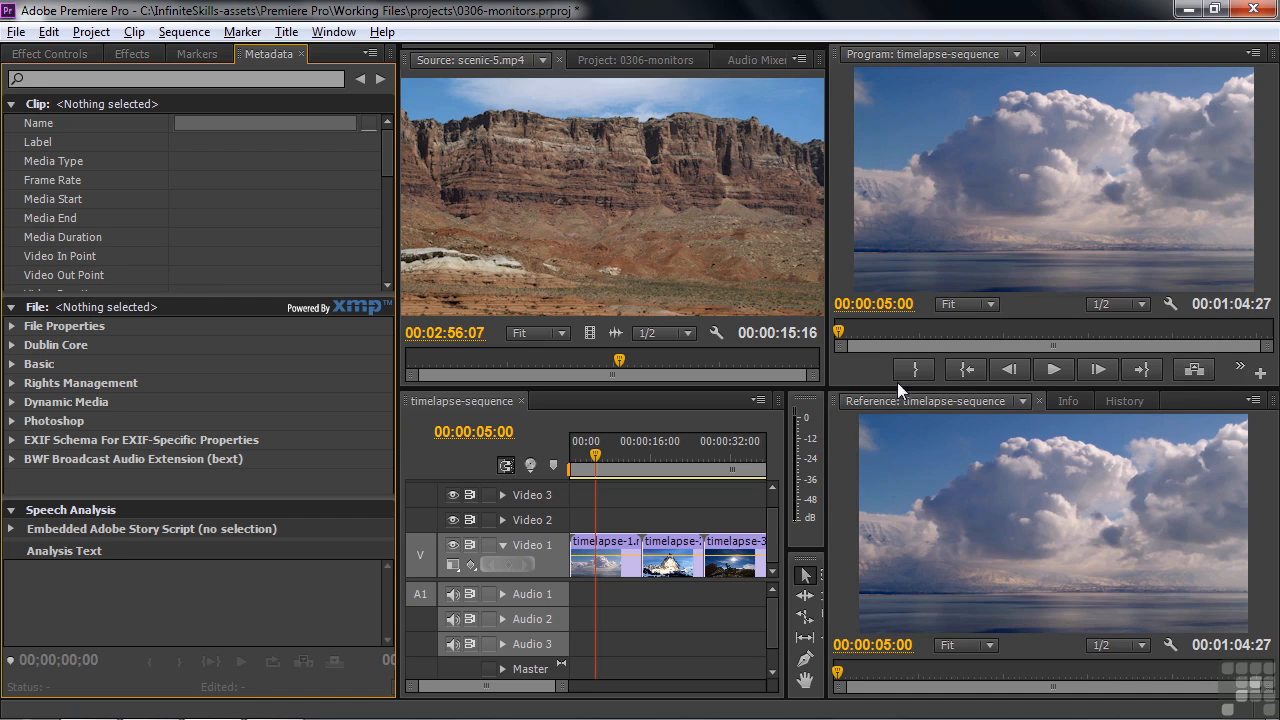
left_click(1240, 368)
left_click(839, 377)
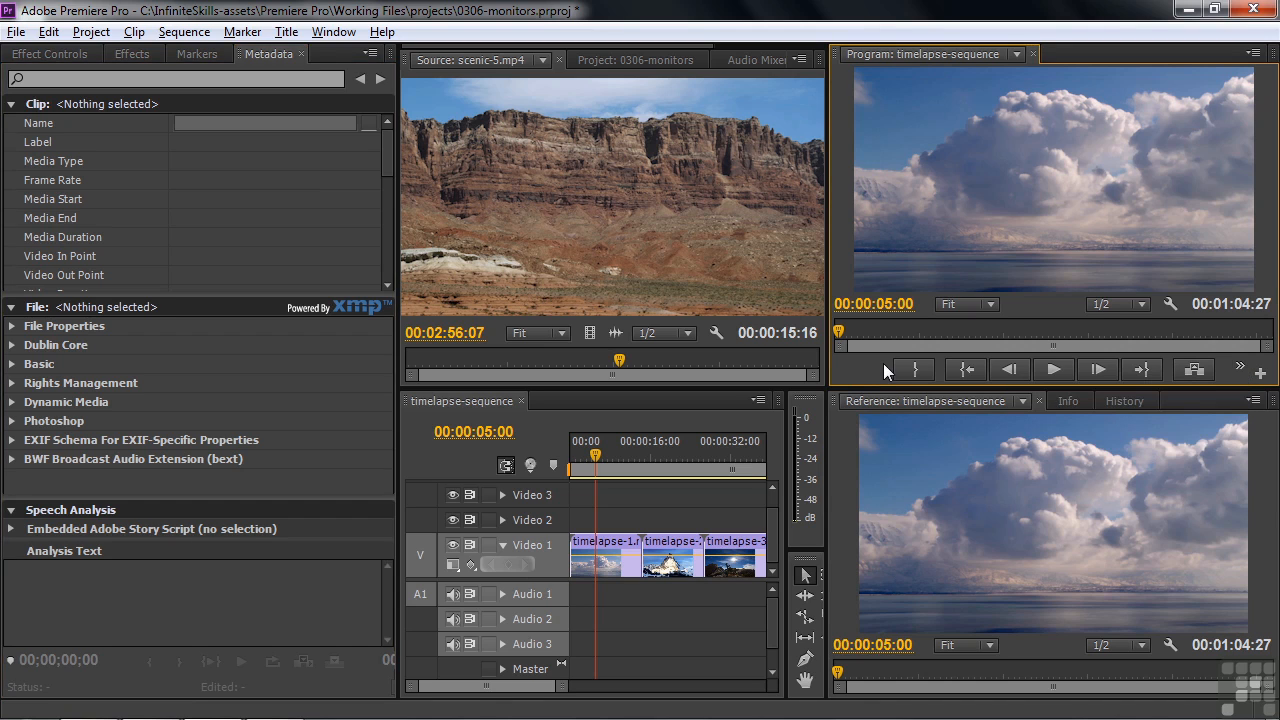